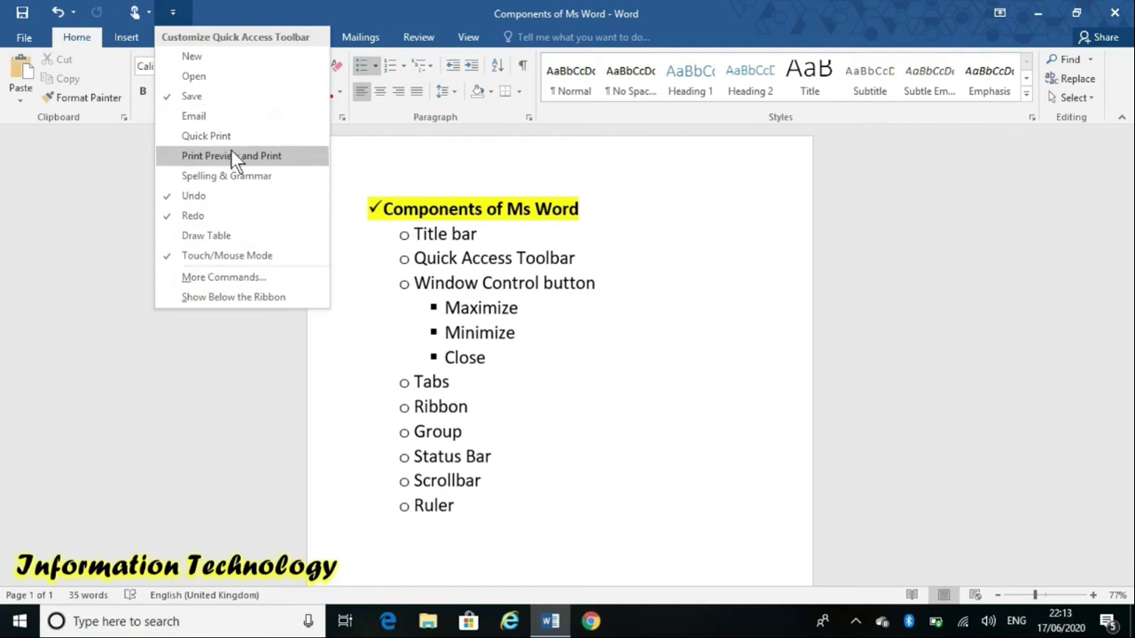
# Step: Add the New and Text Highlight Color commands to the Quick Access Toolbar
pyautogui.click(222, 58)
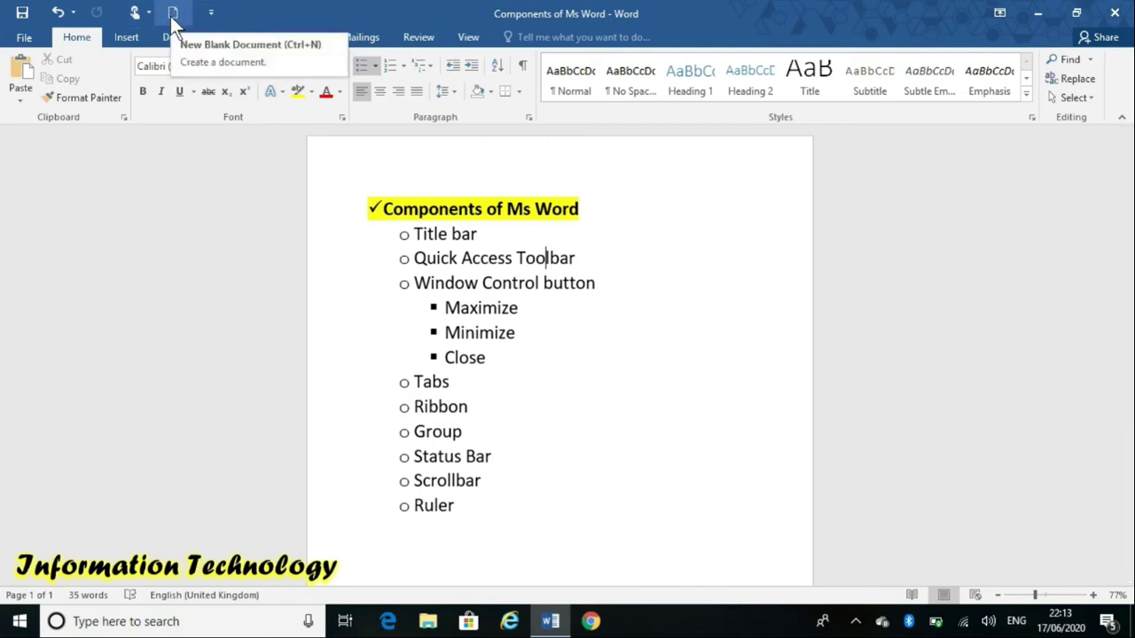
pyautogui.click(213, 11)
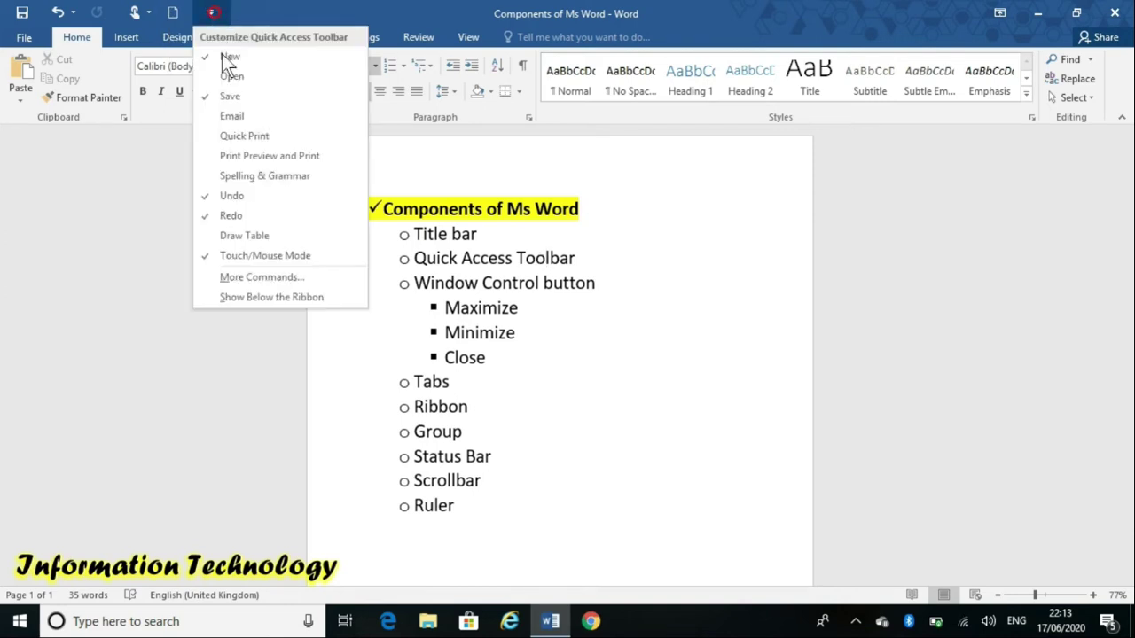
pyautogui.click(268, 276)
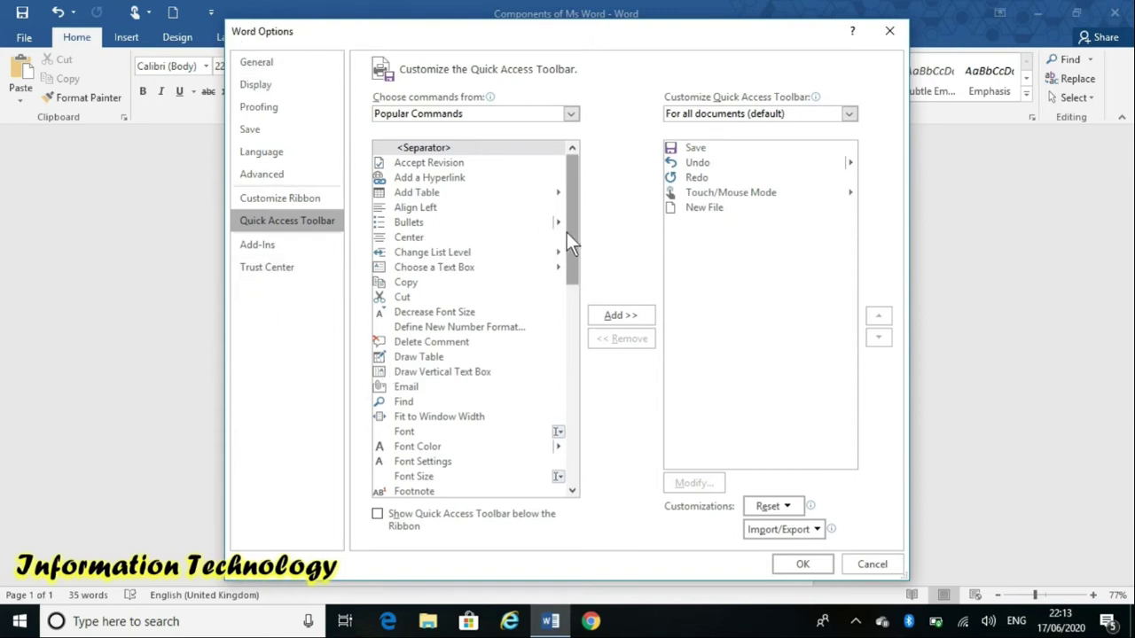
pyautogui.moveTo(568, 234); pyautogui.dragTo(582, 423)
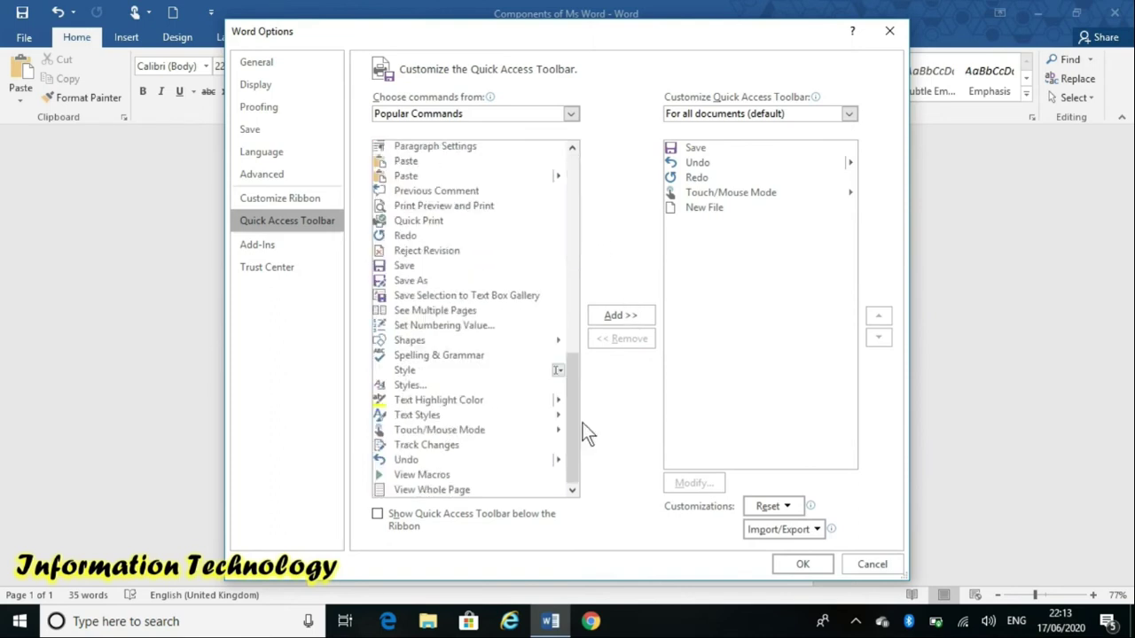
pyautogui.click(471, 399)
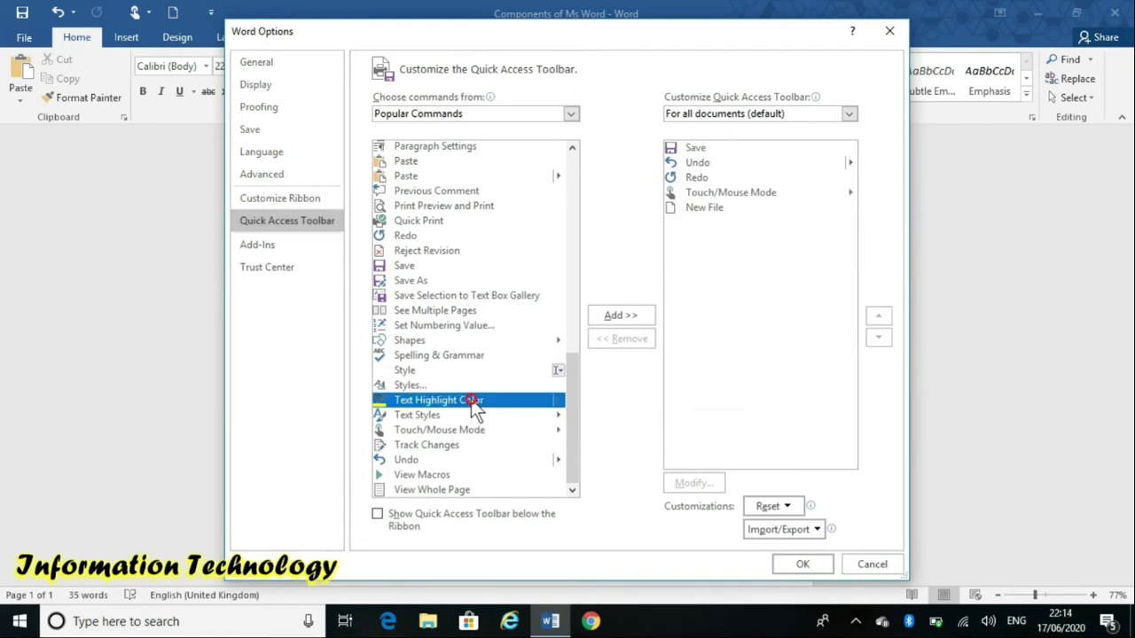
pyautogui.click(617, 316)
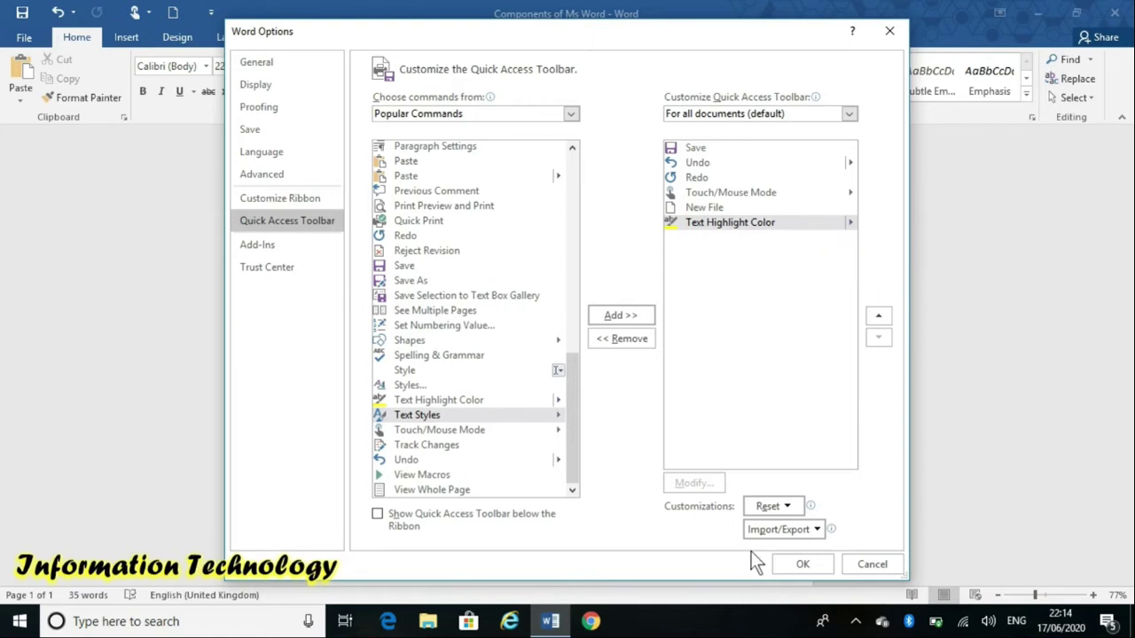
pyautogui.click(792, 564)
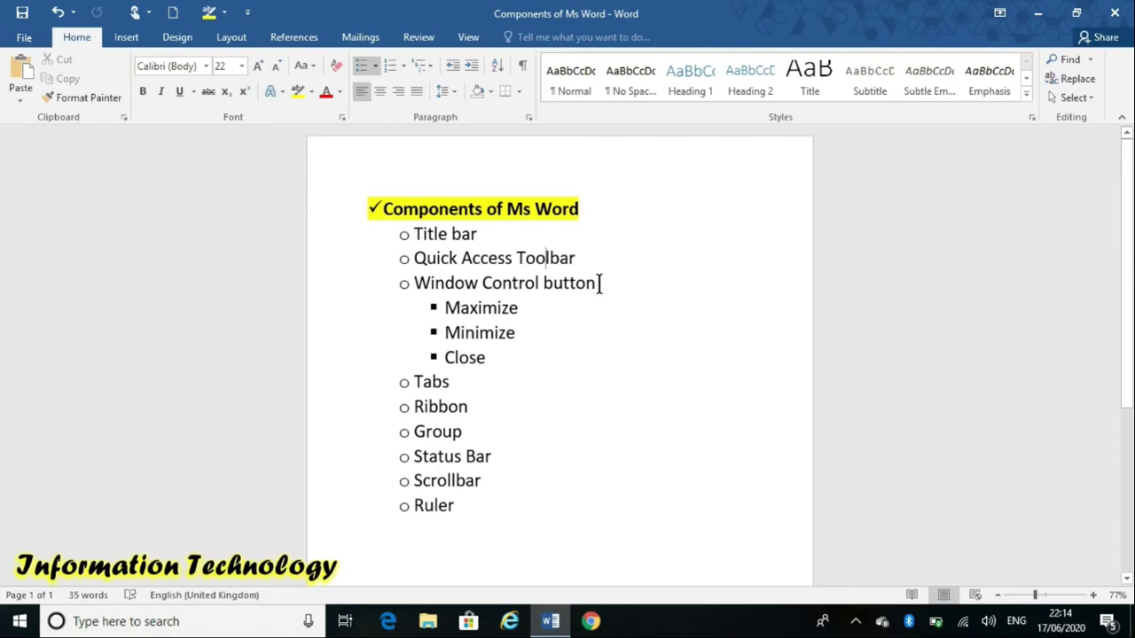
# Step: Minimize the document window to the desktop and reopen it
pyautogui.moveTo(601, 283); pyautogui.dragTo(465, 286)
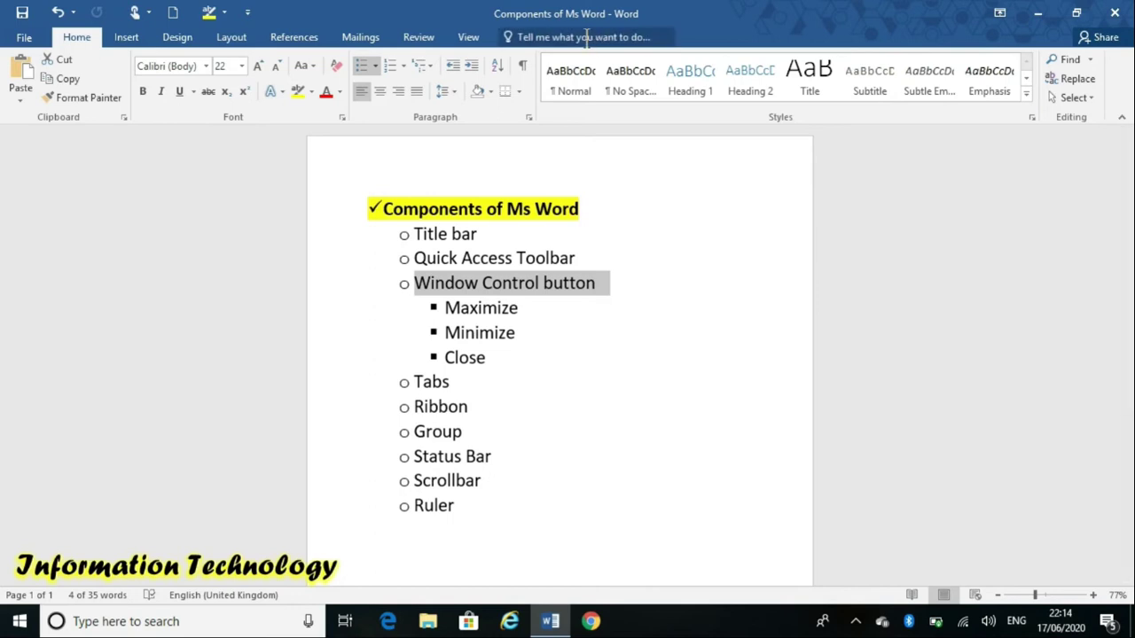
pyautogui.click(607, 372)
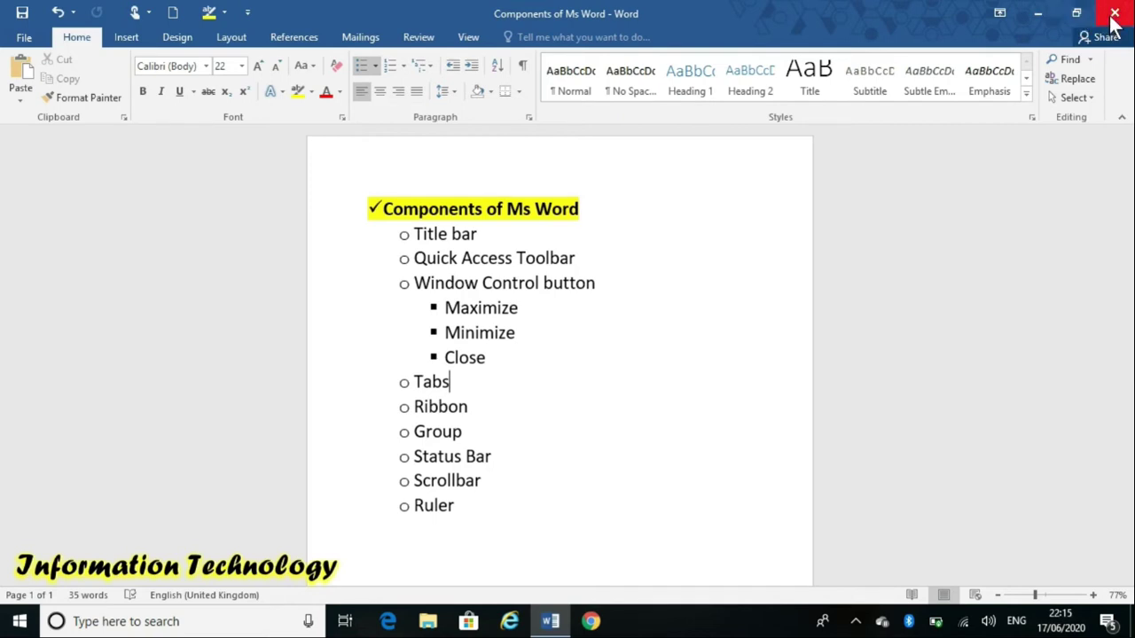
pyautogui.click(1040, 17)
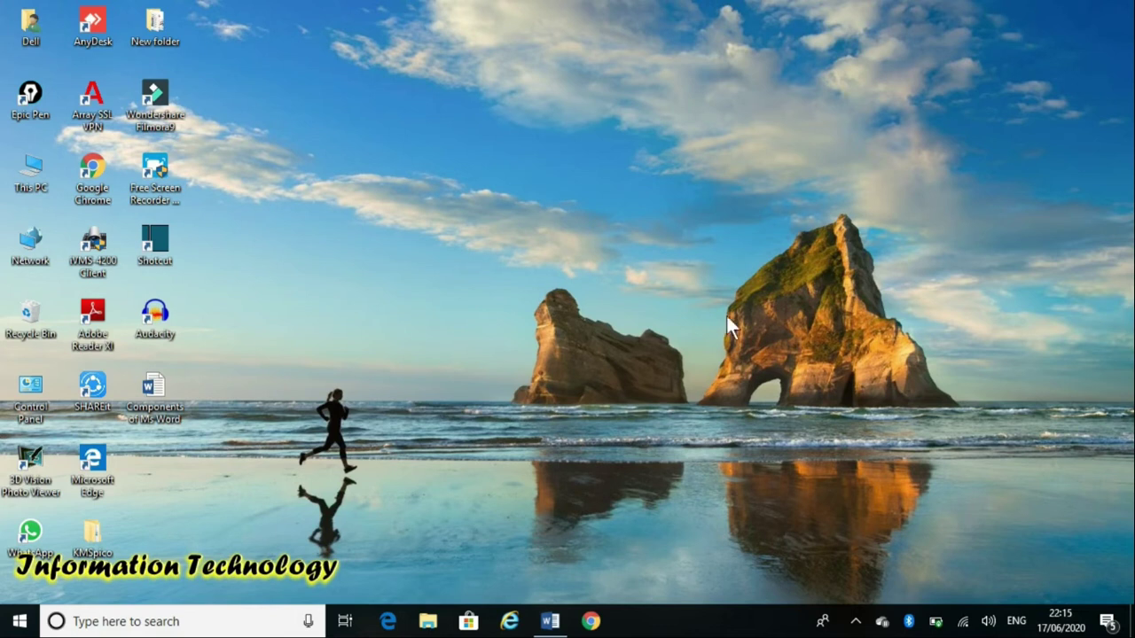
pyautogui.moveTo(548, 624)
pyautogui.click(551, 621)
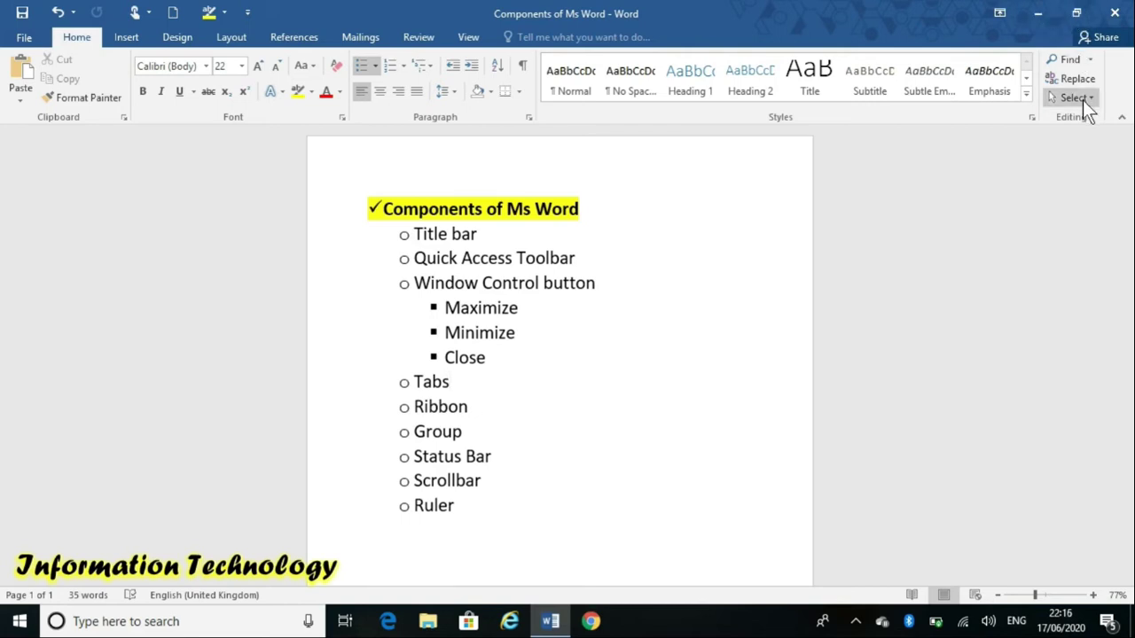
# Step: Restore the document window down to a smaller size and maximize it again, twice
pyautogui.click(1075, 14)
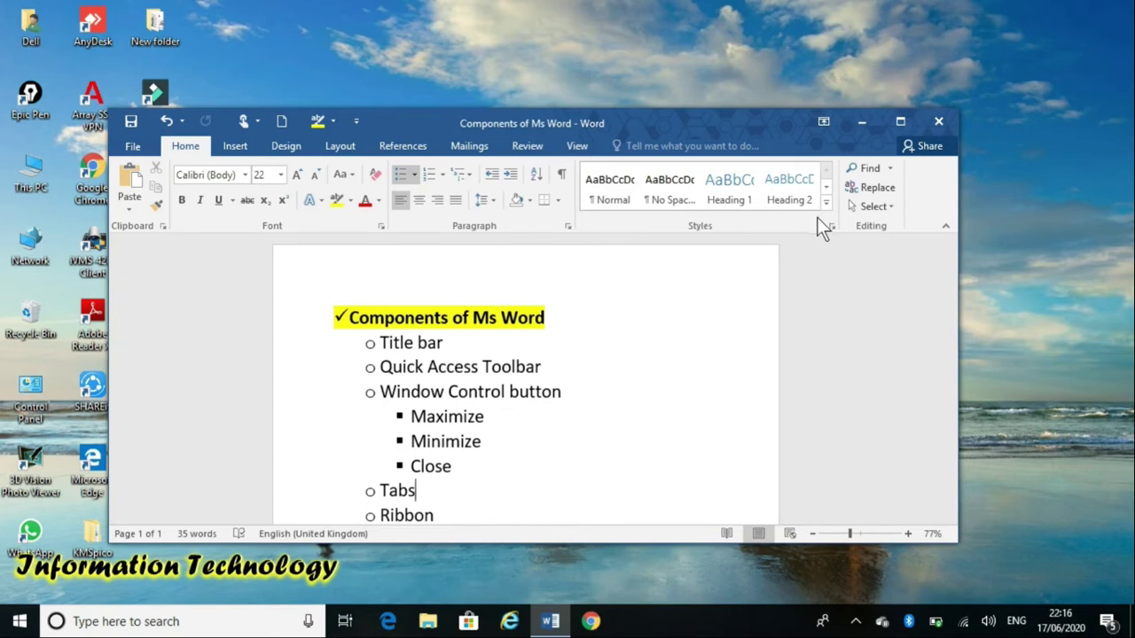
pyautogui.click(895, 121)
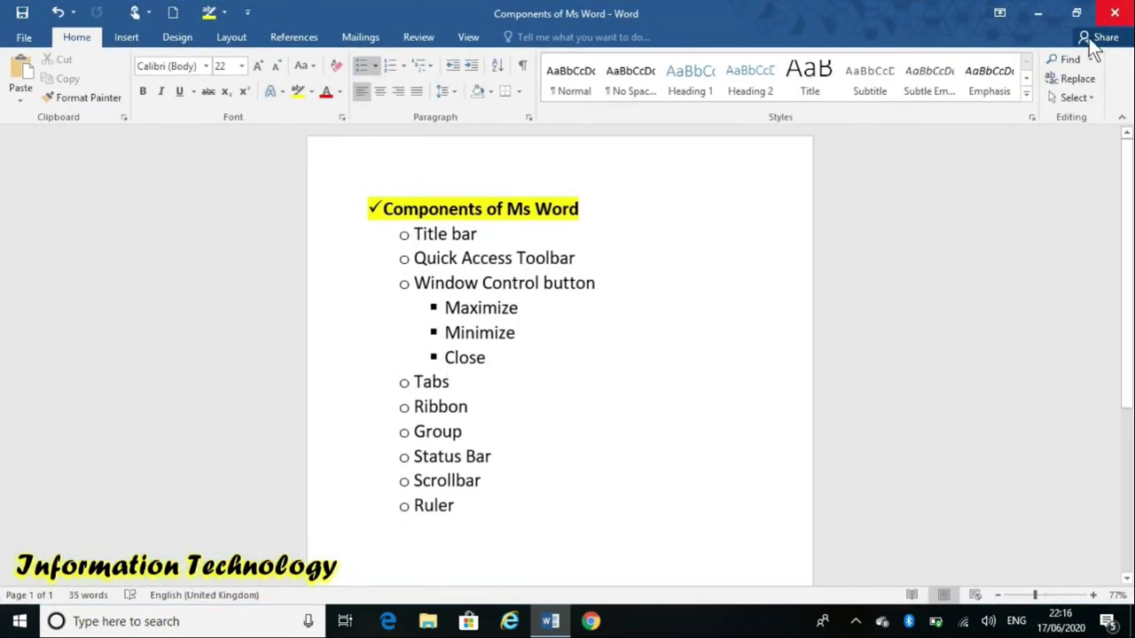
pyautogui.click(1075, 12)
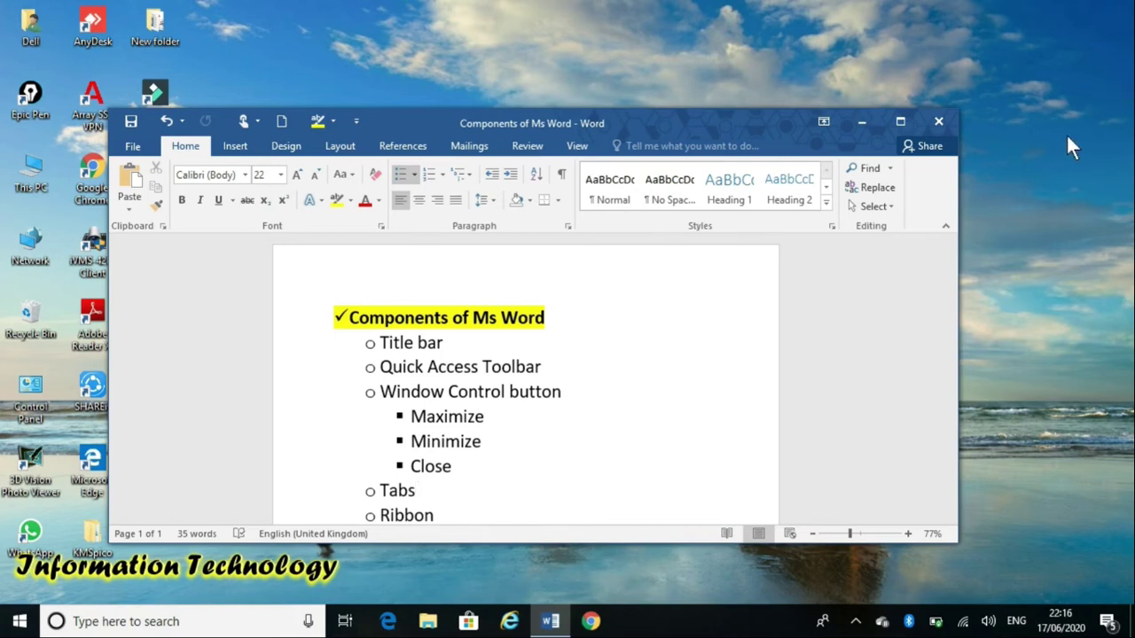
pyautogui.click(1133, 154)
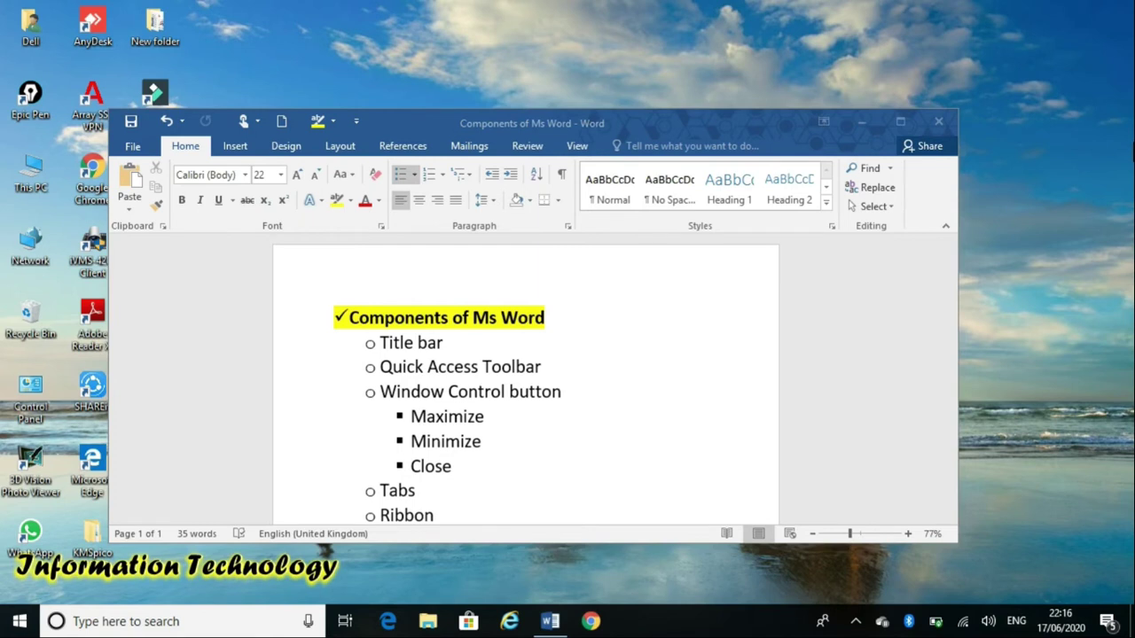
pyautogui.click(899, 122)
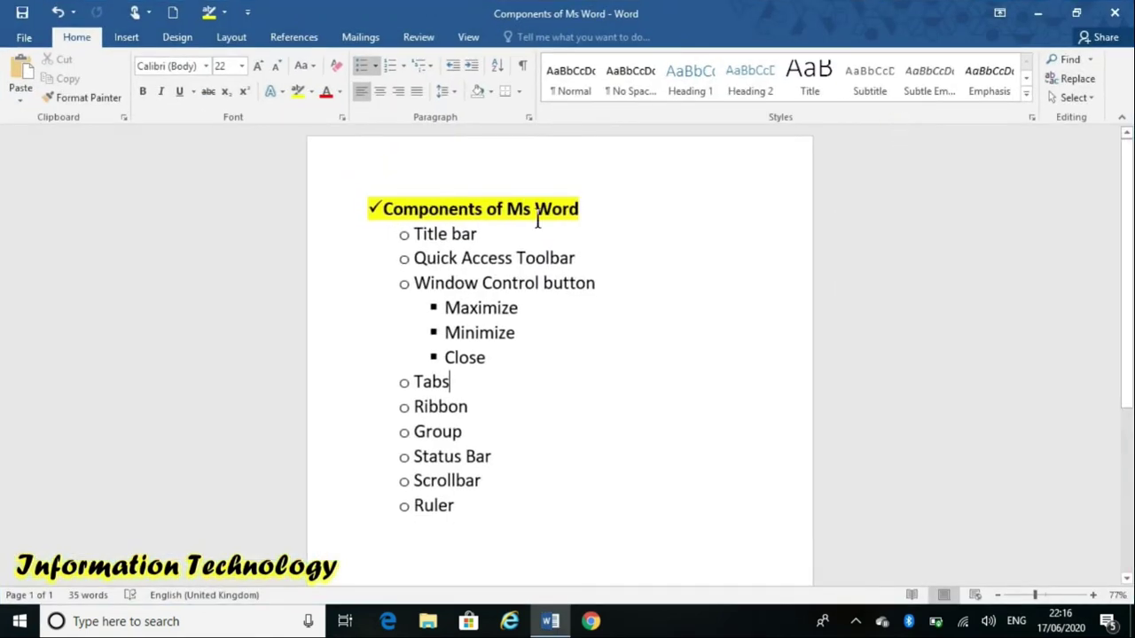
pyautogui.moveTo(451, 382); pyautogui.dragTo(482, 438)
pyautogui.click(417, 383)
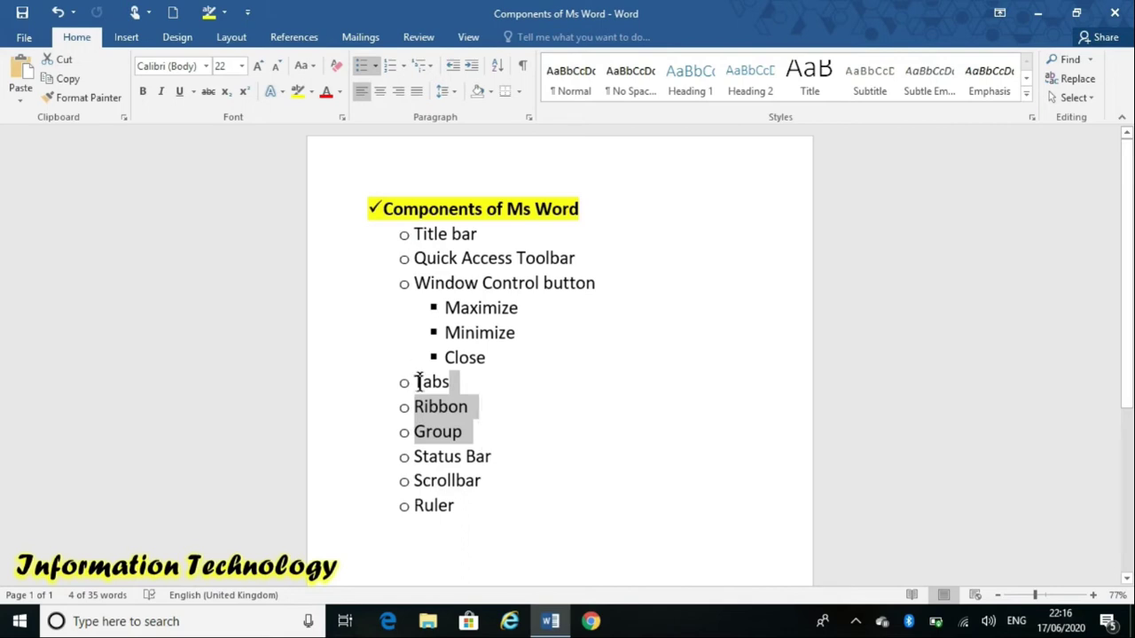
pyautogui.moveTo(419, 381)
pyautogui.mouseDown()
pyautogui.moveTo(425, 398)
pyautogui.moveTo(417, 380)
pyautogui.mouseUp()
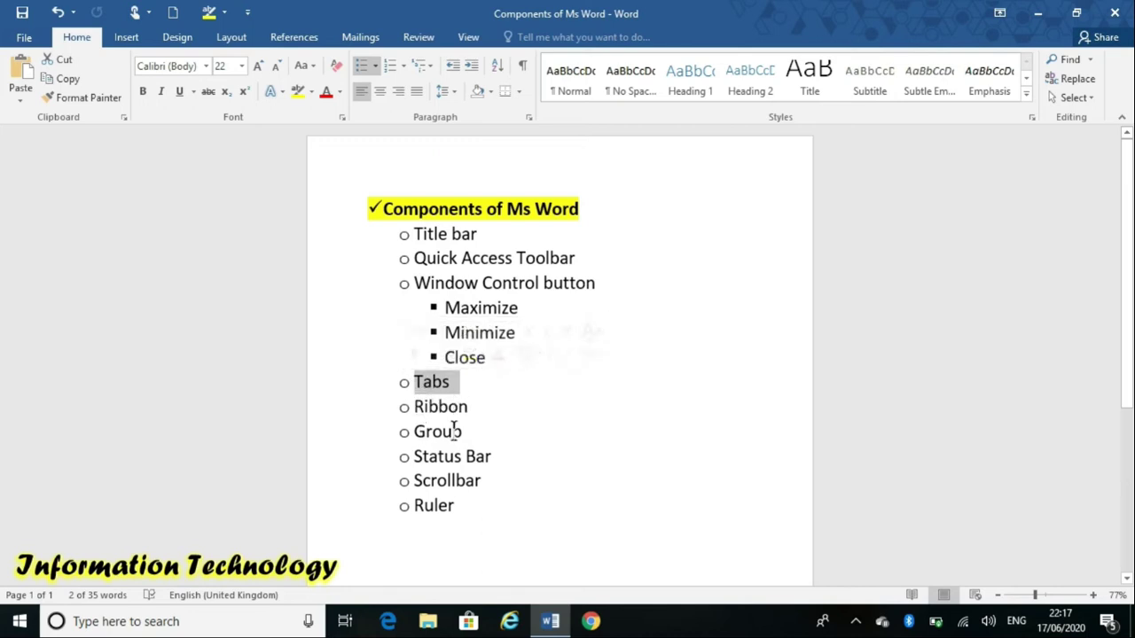
pyautogui.click(433, 379)
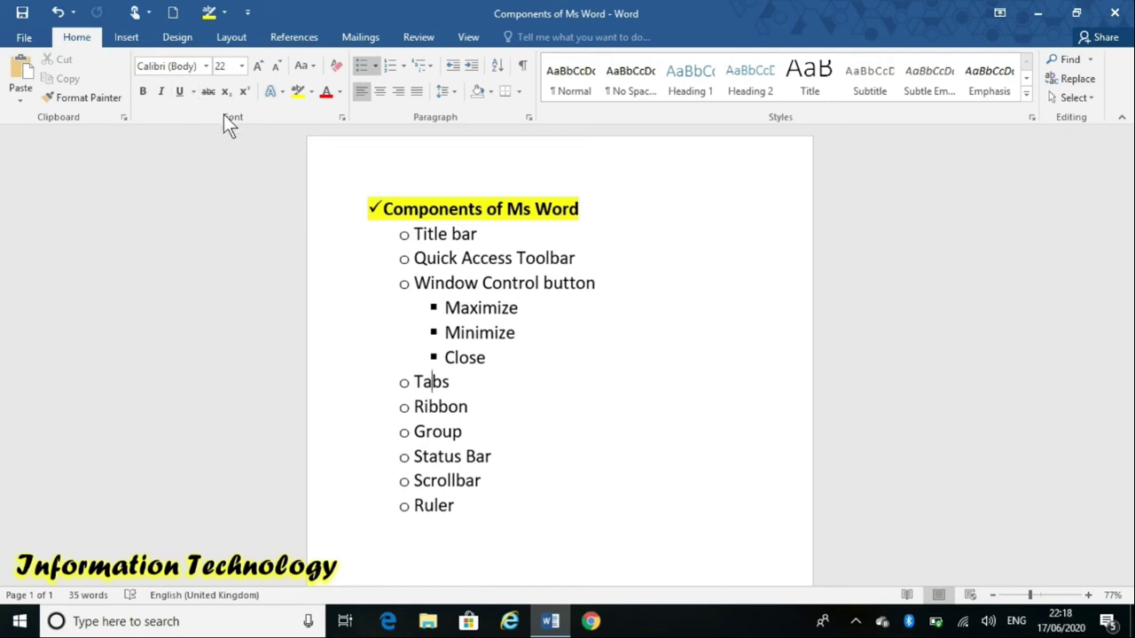
# Step: Examine the available fonts and the letter-case options without applying any of them
pyautogui.click(206, 67)
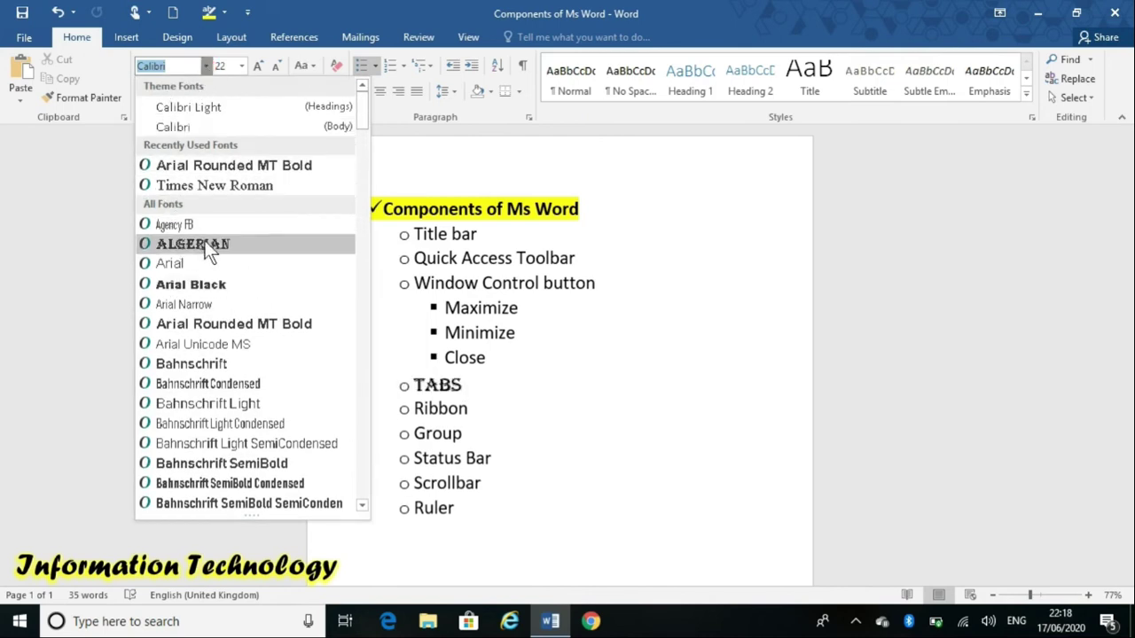
pyautogui.click(67, 174)
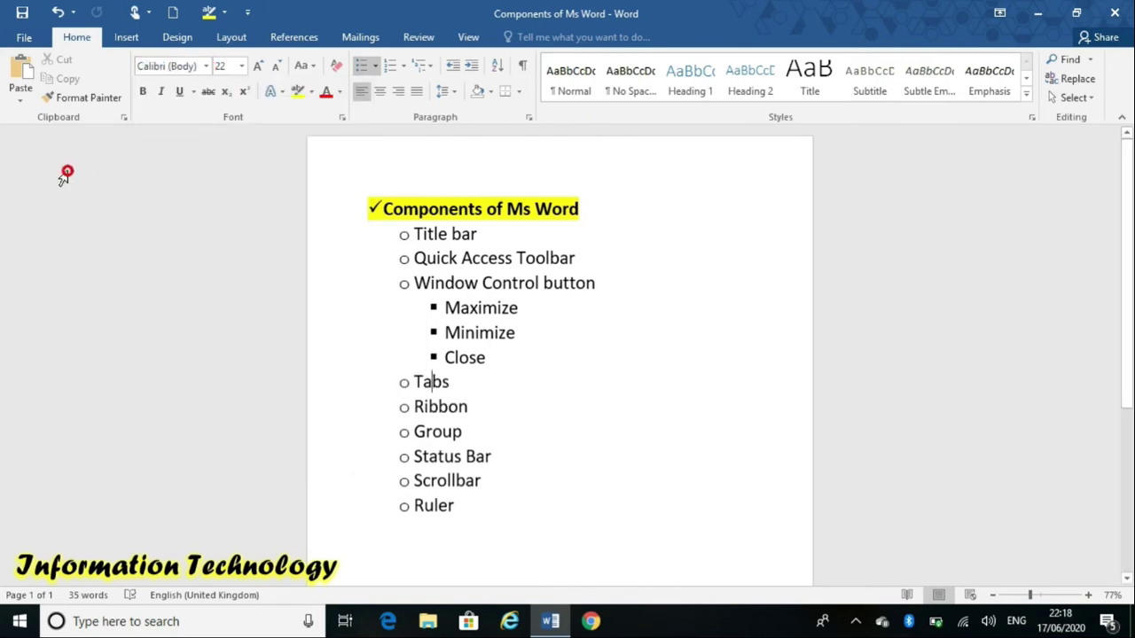
pyautogui.click(314, 64)
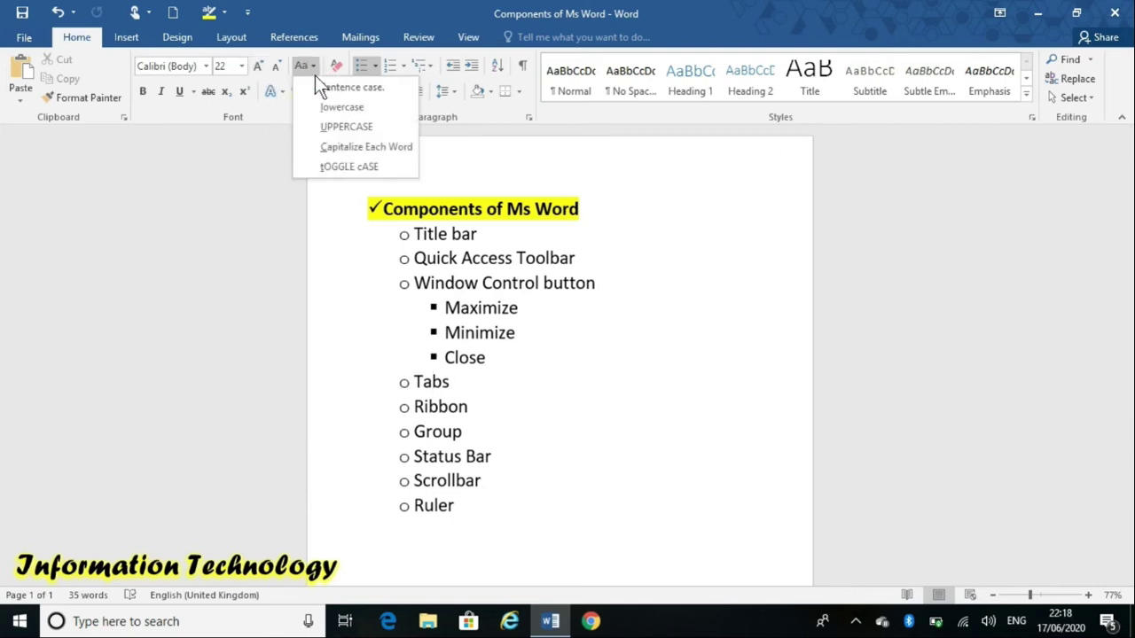
pyautogui.click(259, 169)
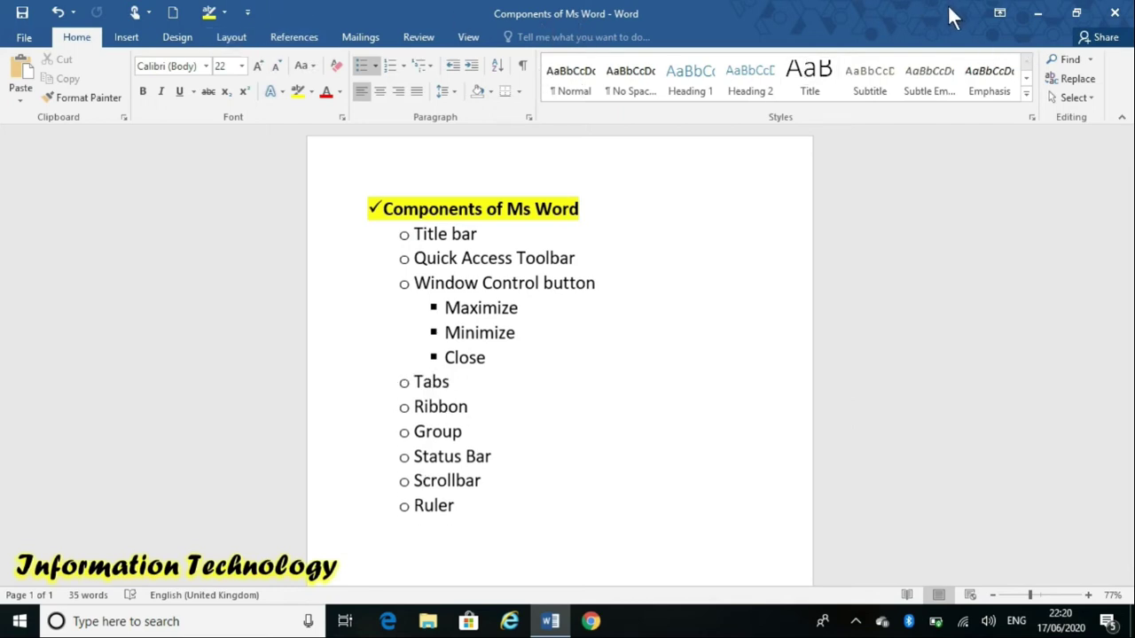
# Step: Set the ribbon to auto-hide, reveal it temporarily and display its Insert commands
pyautogui.click(999, 13)
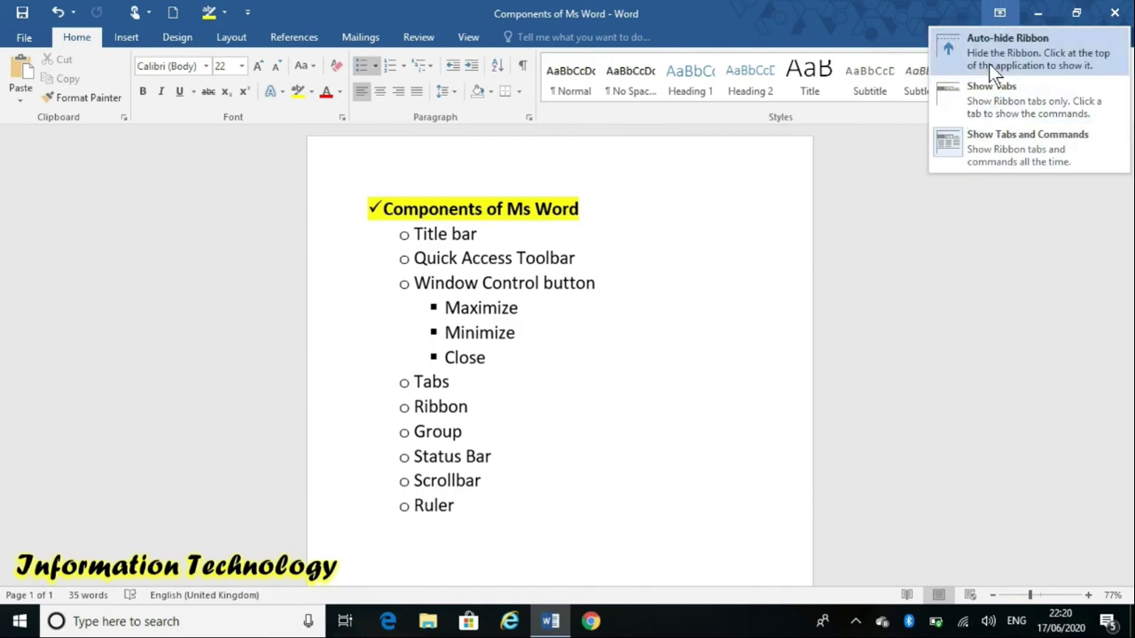
pyautogui.click(987, 59)
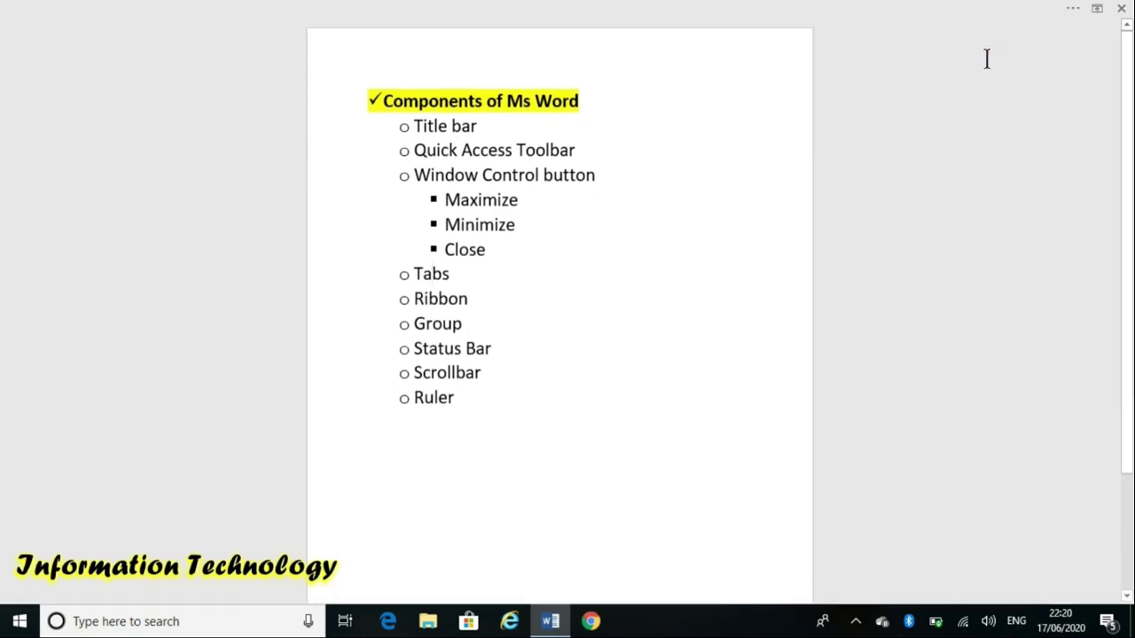
pyautogui.click(1074, 11)
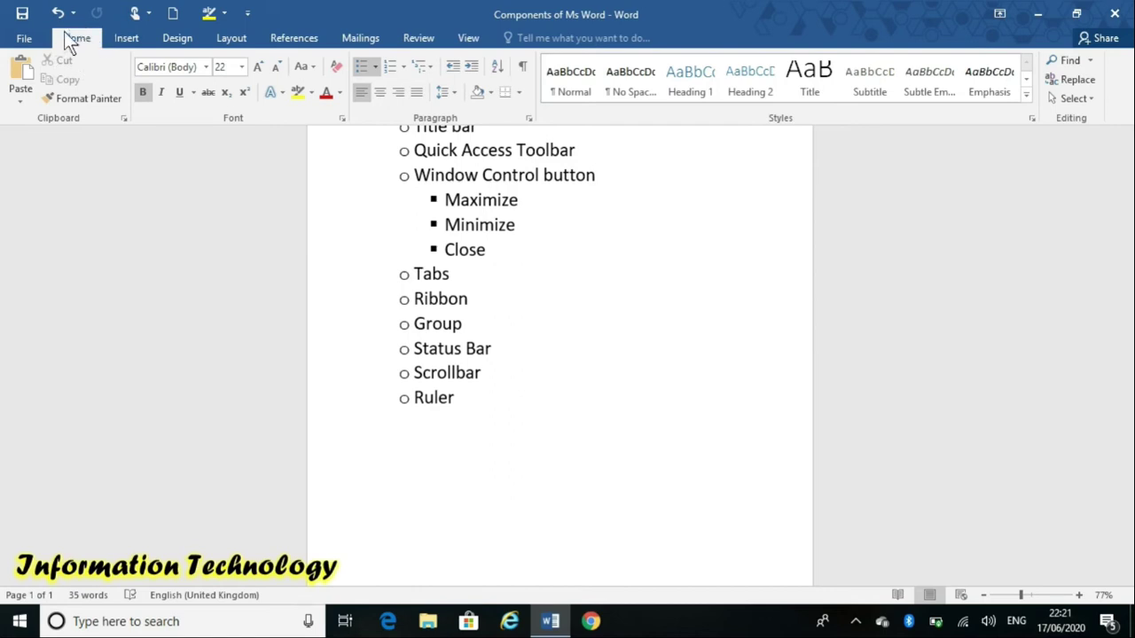
pyautogui.click(133, 39)
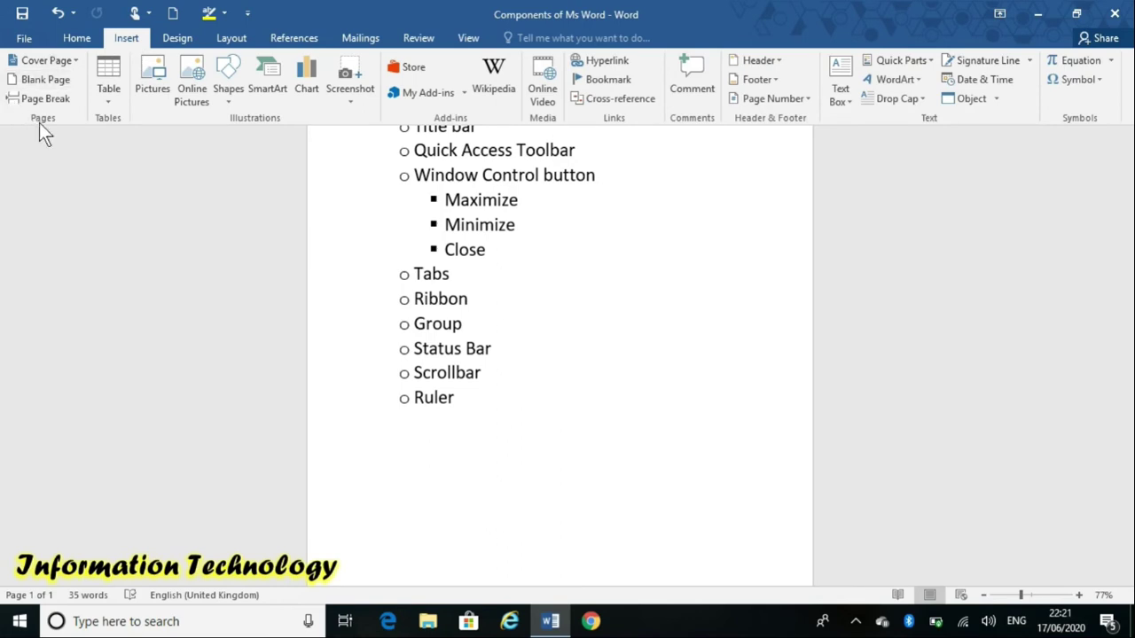
pyautogui.click(103, 124)
# Step: Switch the ribbon display to Show Tabs and back to Show Tabs and Commands
pyautogui.click(1000, 14)
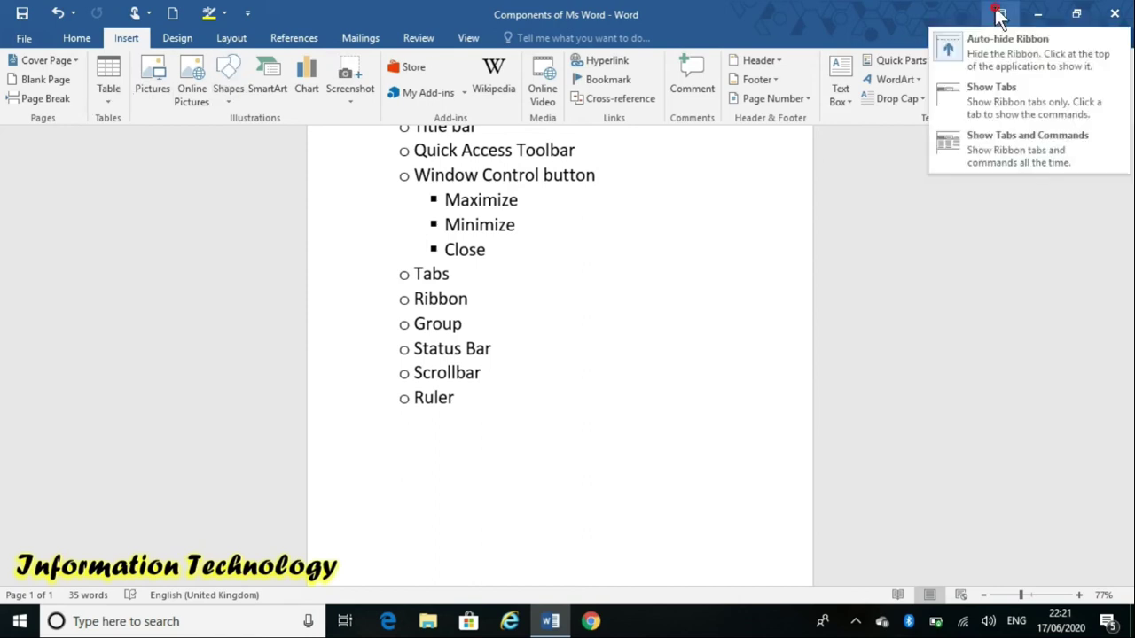
pyautogui.click(997, 98)
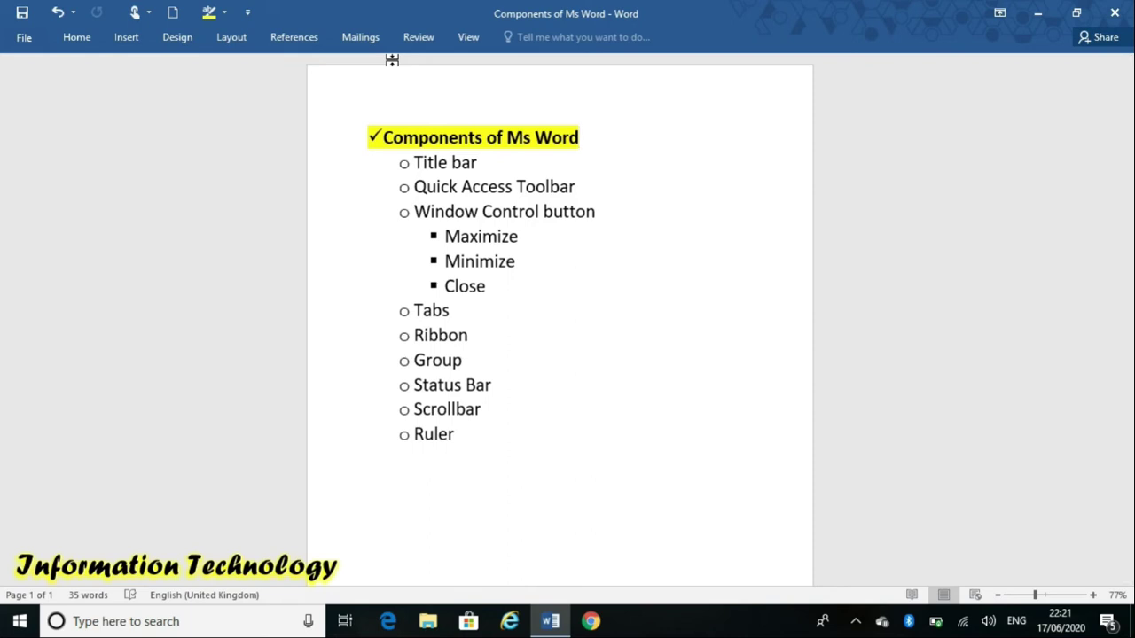
pyautogui.click(1000, 20)
pyautogui.click(1020, 160)
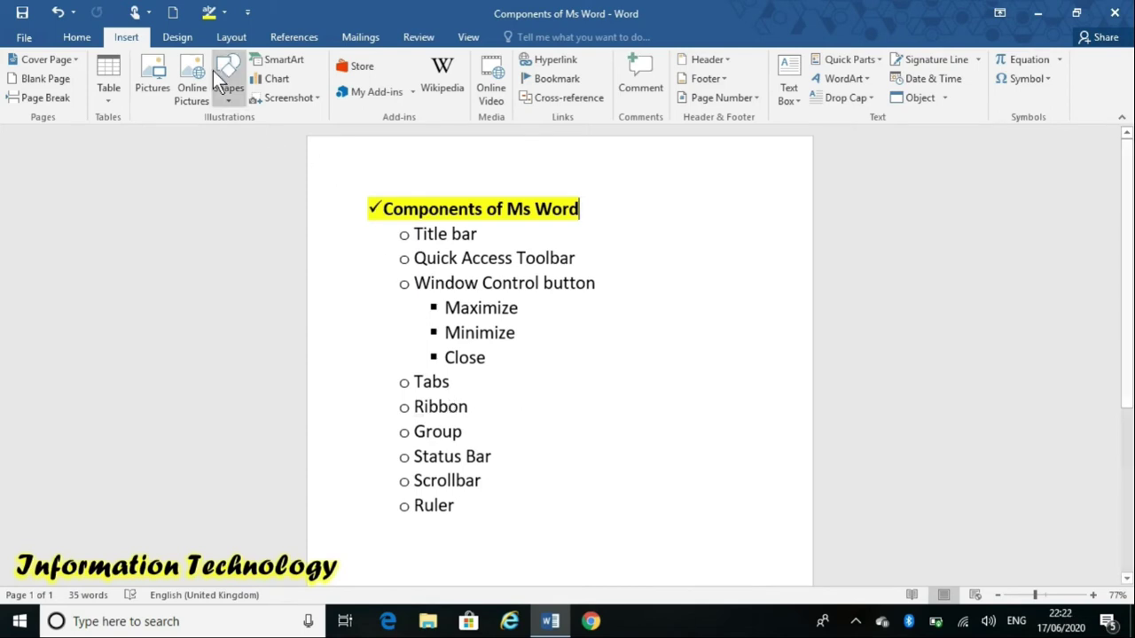
# Step: Display the Design commands and look over the component list from Title bar to Ruler
pyautogui.click(177, 37)
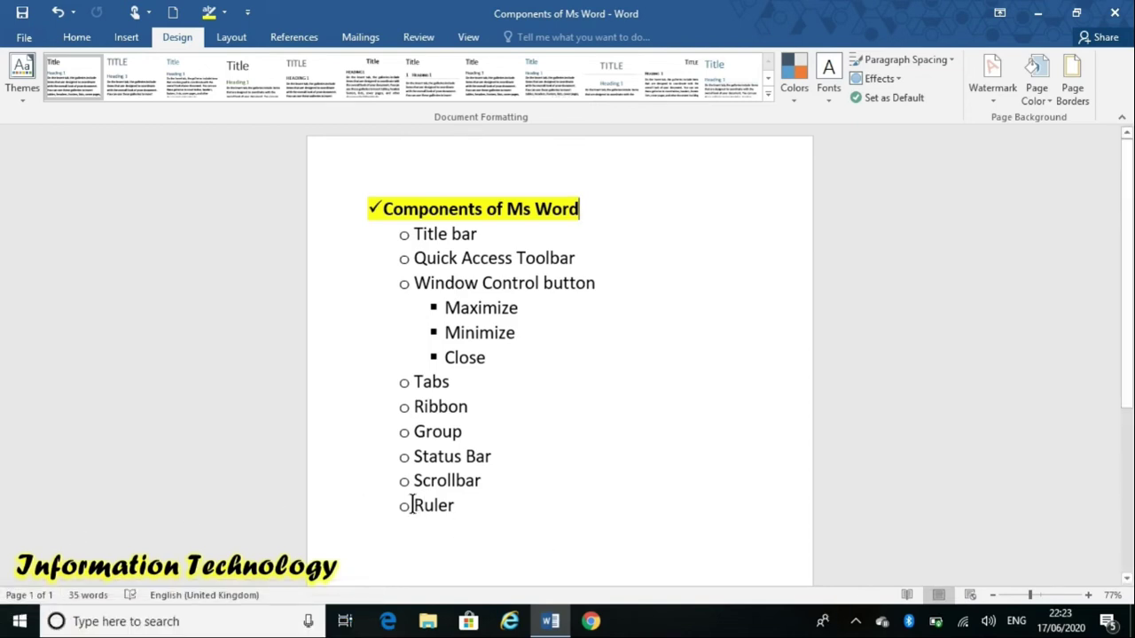
pyautogui.click(403, 234)
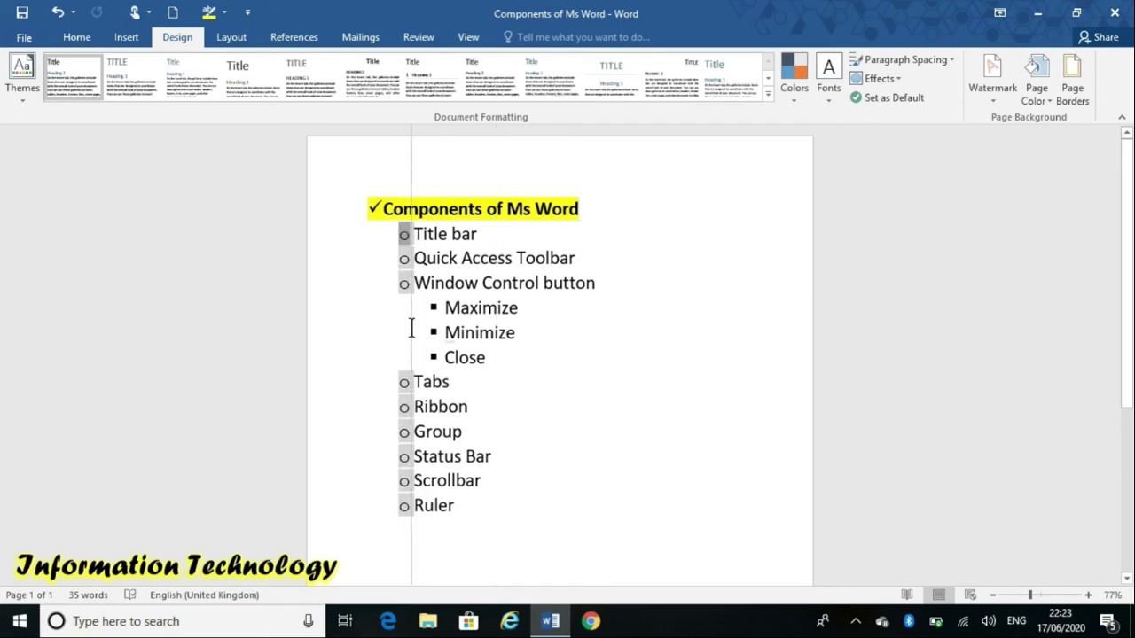
pyautogui.click(417, 223)
pyautogui.moveTo(416, 224); pyautogui.dragTo(656, 502)
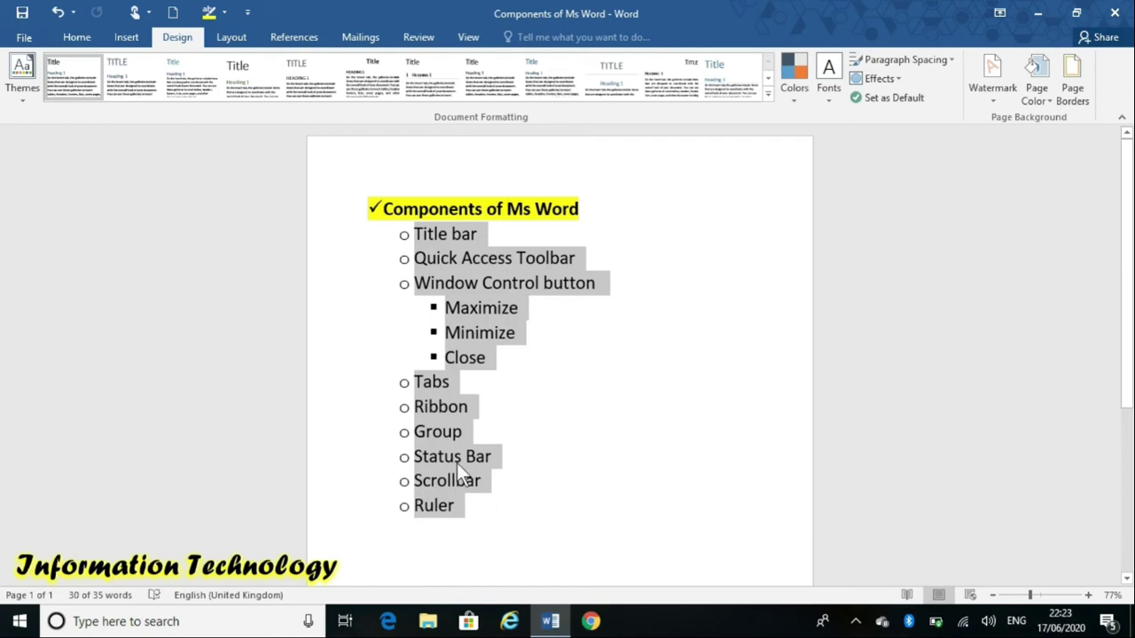
pyautogui.click(498, 426)
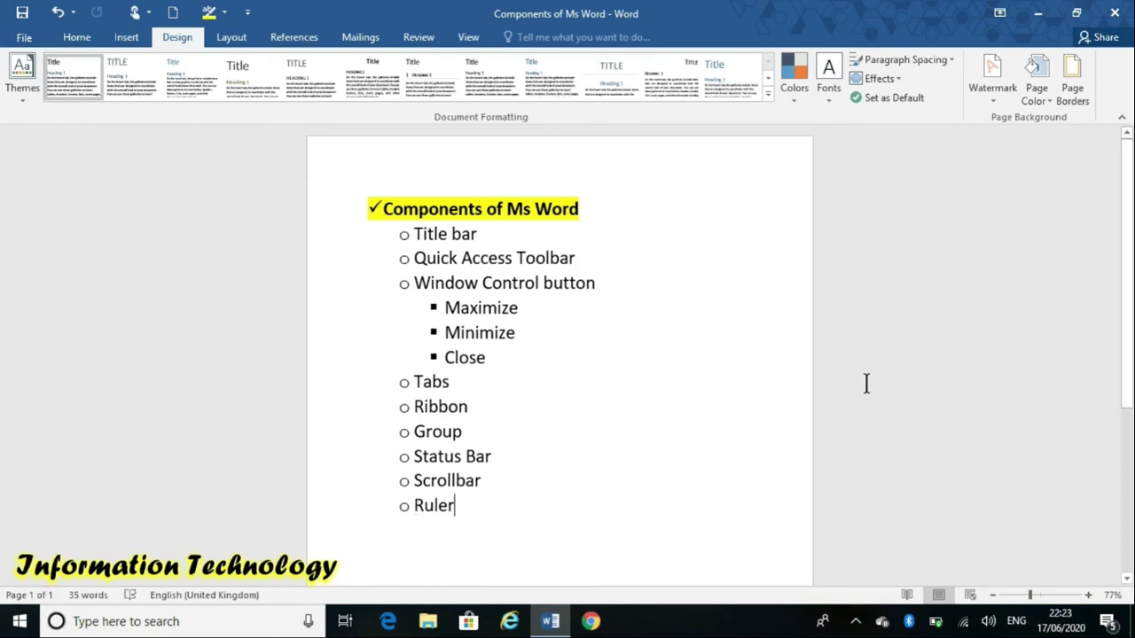
pyautogui.moveTo(1131, 375); pyautogui.dragTo(1129, 626)
pyautogui.moveTo(1119, 549); pyautogui.dragTo(1109, 402)
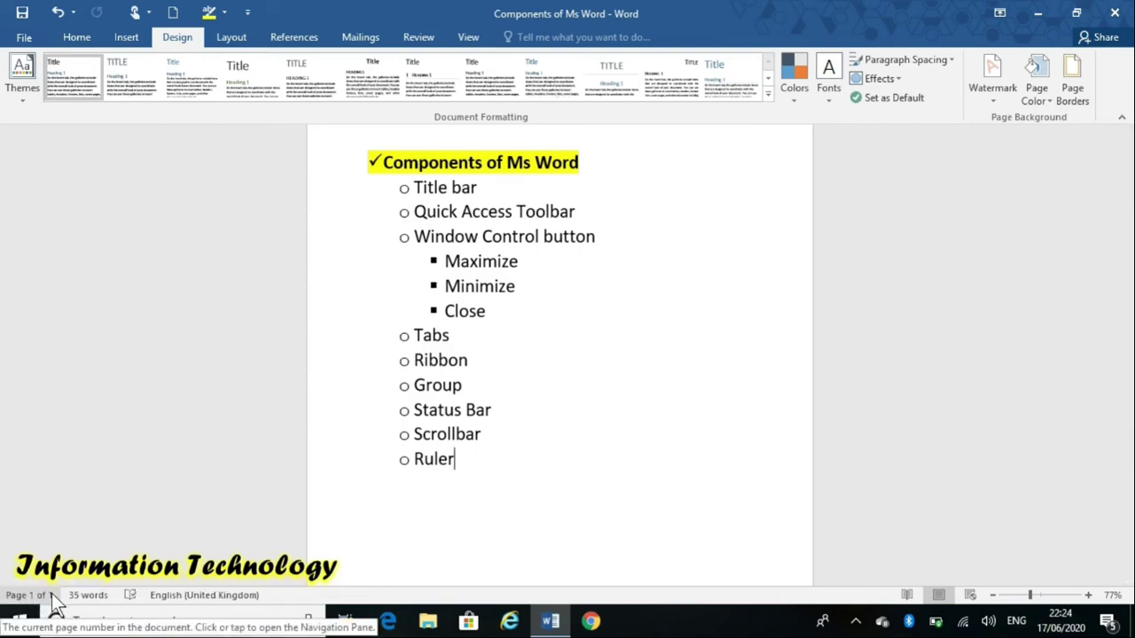
# Step: Add blank lines below the Ruler item until the document extends onto a second page
pyautogui.click(435, 498)
pyautogui.press('Return')
pyautogui.press('Return')
pyautogui.press('Return')
pyautogui.press('Return')
pyautogui.press('Return')
pyautogui.press('Return')
pyautogui.press('Return')
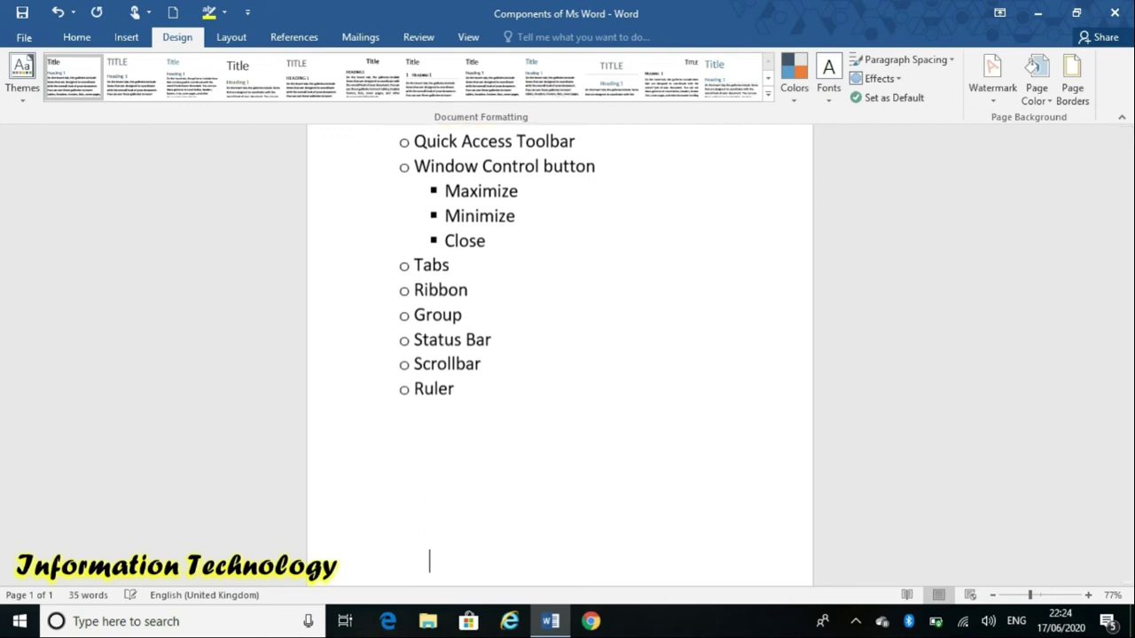
pyautogui.press('Return')
pyautogui.press('Return')
pyautogui.press('Return')
pyautogui.press('Return')
pyautogui.press('Return')
pyautogui.press('Return')
pyautogui.press('Return')
pyautogui.press('Return')
pyautogui.press('Return')
pyautogui.press('Return')
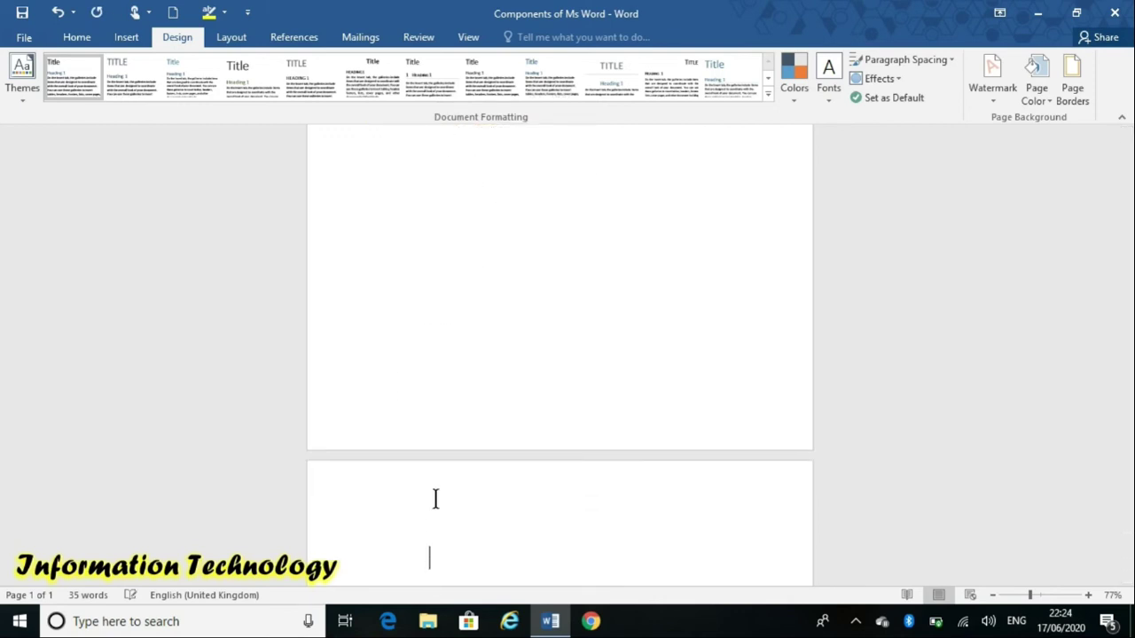
pyautogui.press('Return')
pyautogui.press('Return')
# Step: Compare the status bar's page number with the cursor on the second page and on the first page
pyautogui.click(421, 508)
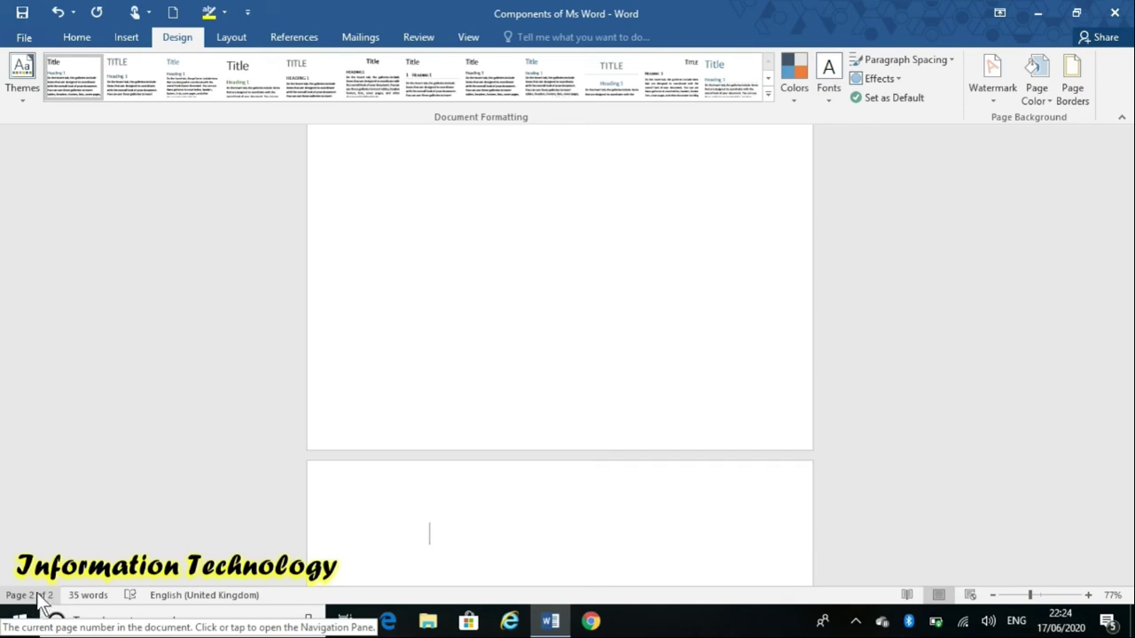
pyautogui.click(380, 331)
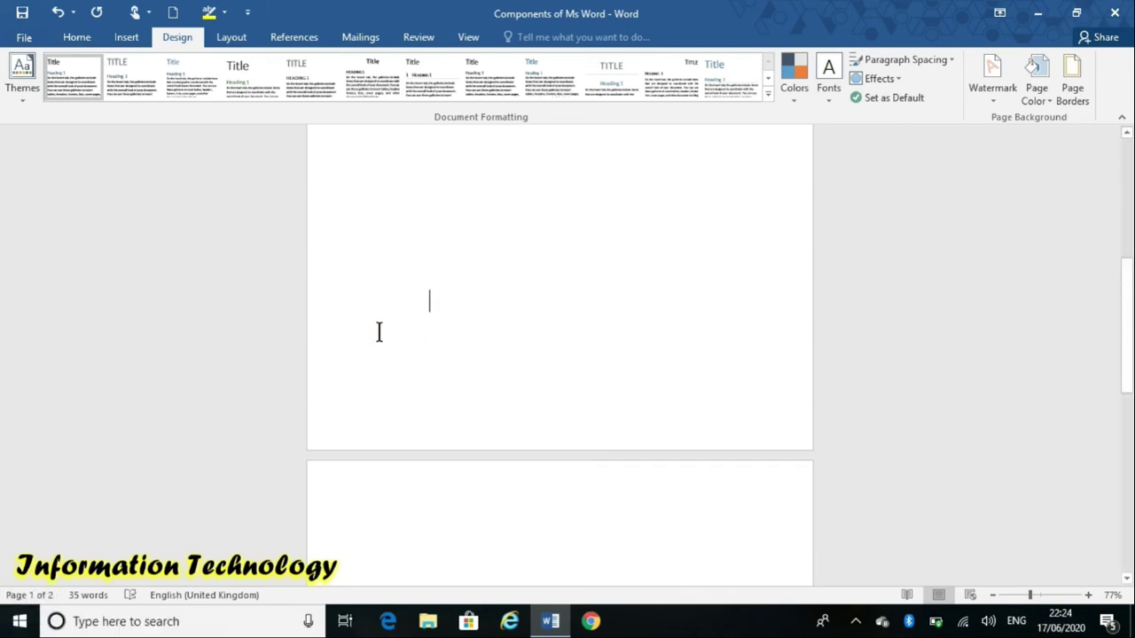
pyautogui.scroll(7, 379, 331)
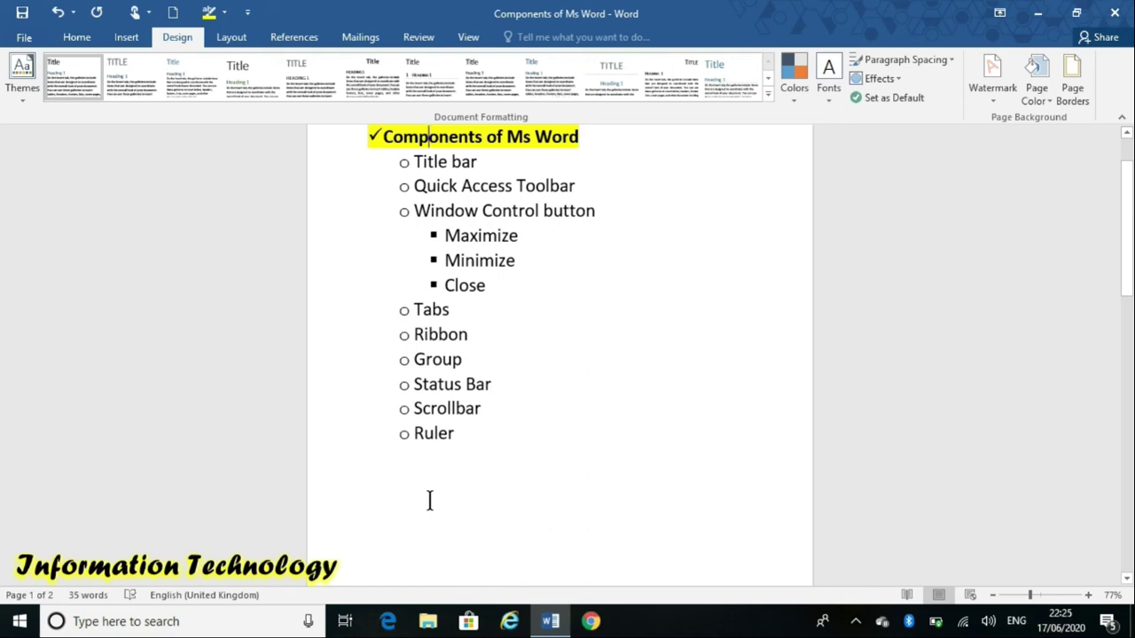
# Step: Display the document in Read Mode, Print Layout and Web Layout, and return it to Print Layout
pyautogui.click(906, 595)
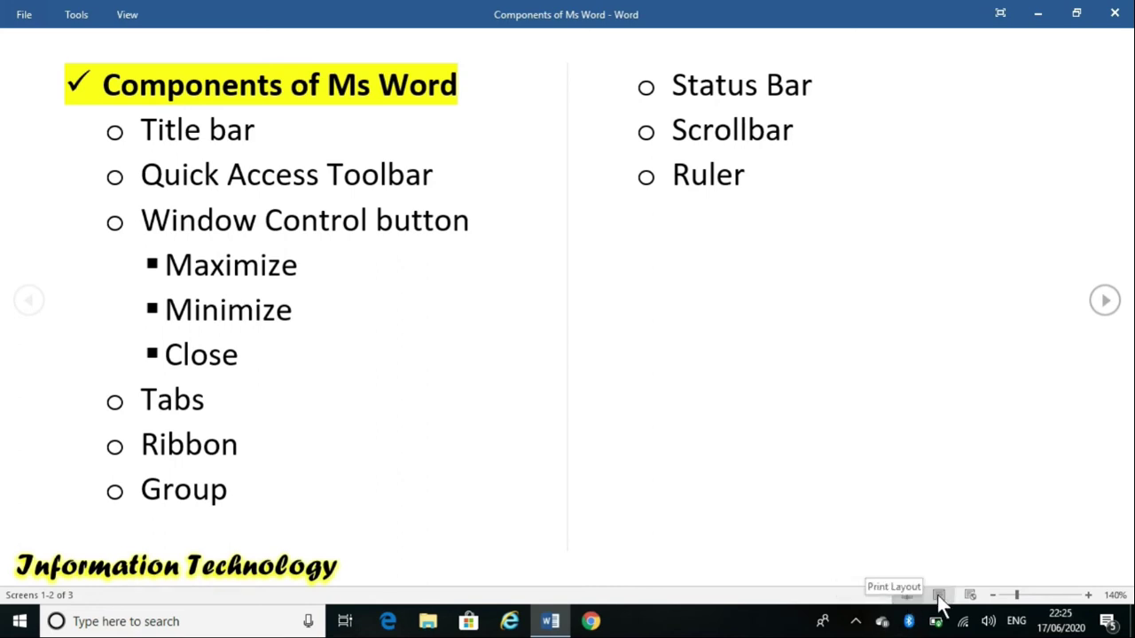
pyautogui.click(940, 595)
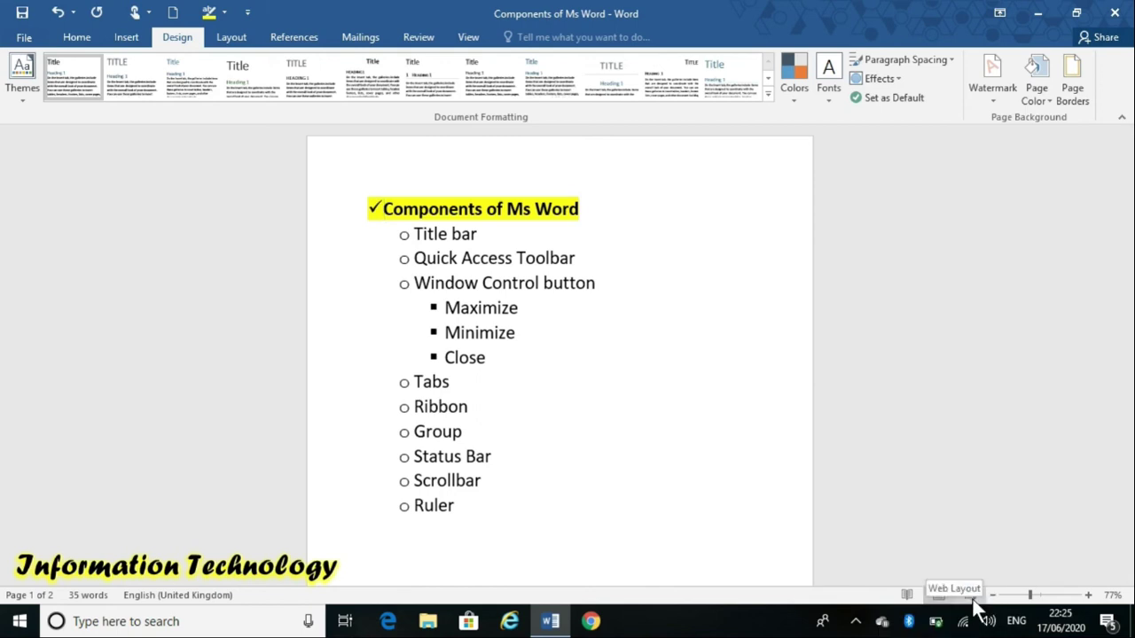
pyautogui.click(971, 595)
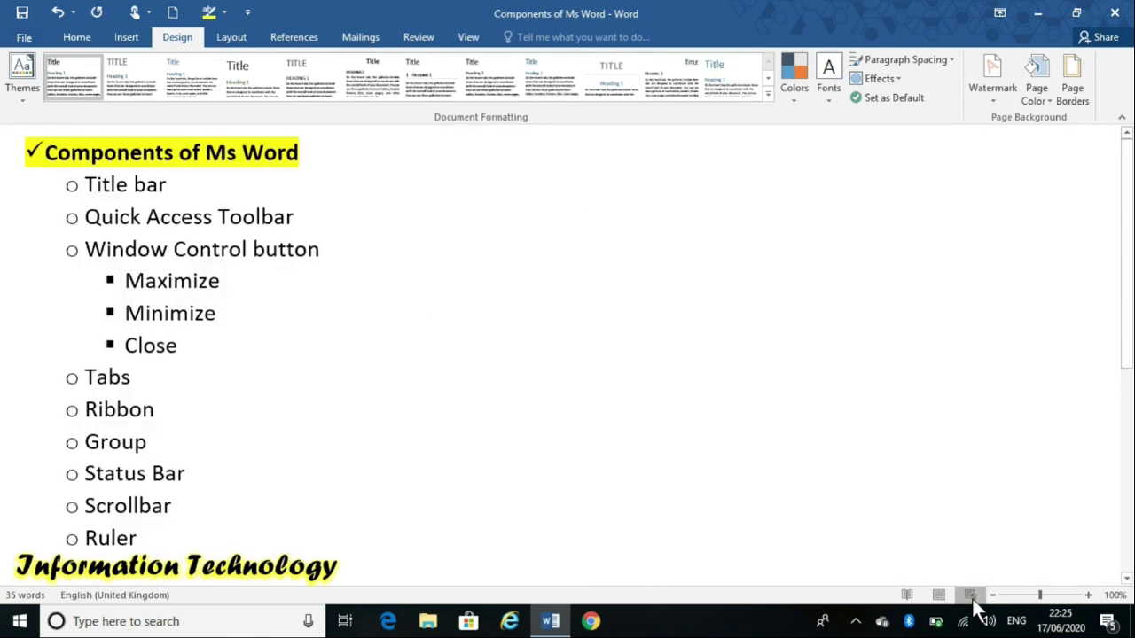
pyautogui.click(939, 595)
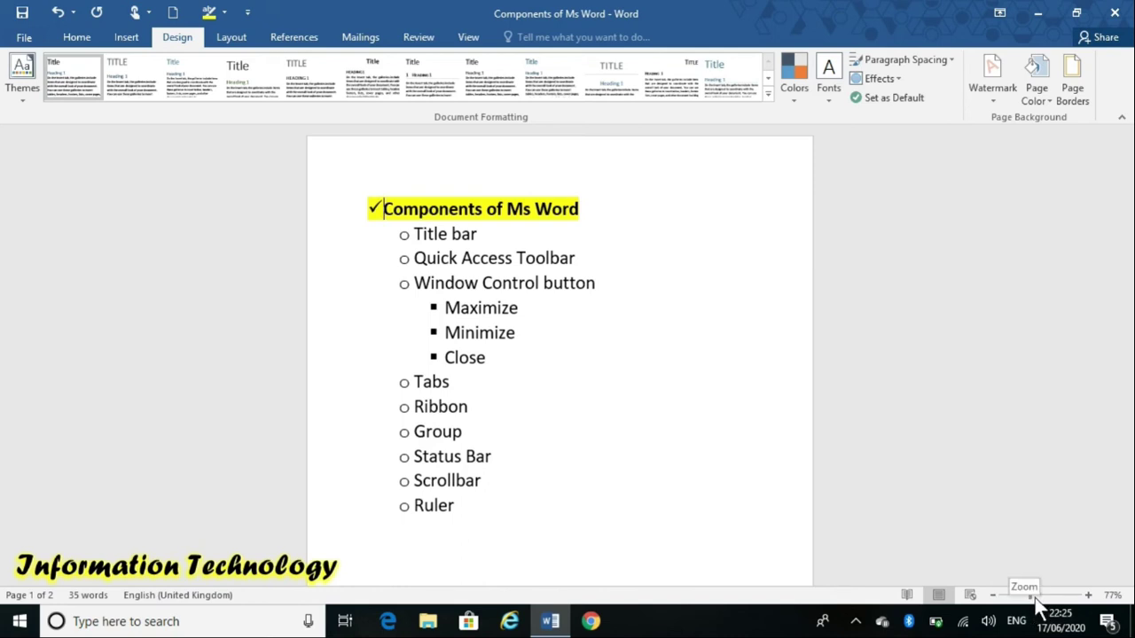
# Step: Zoom the document out to 15% to show both pages, and bring it back to 100%
pyautogui.moveTo(1030, 595); pyautogui.dragTo(1004, 603)
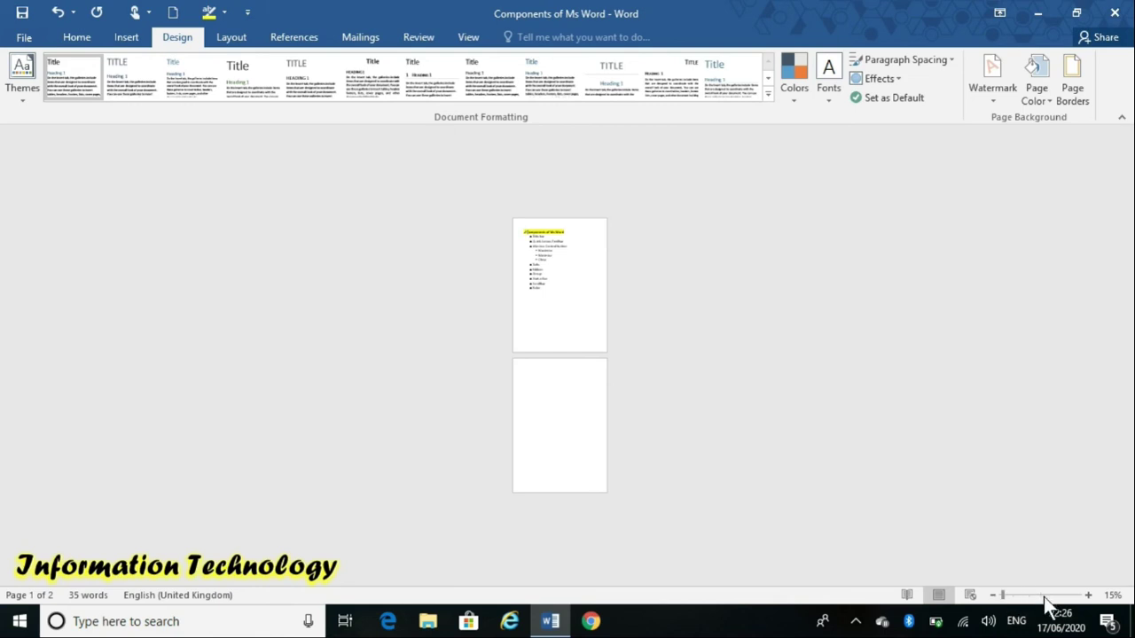
pyautogui.click(1044, 596)
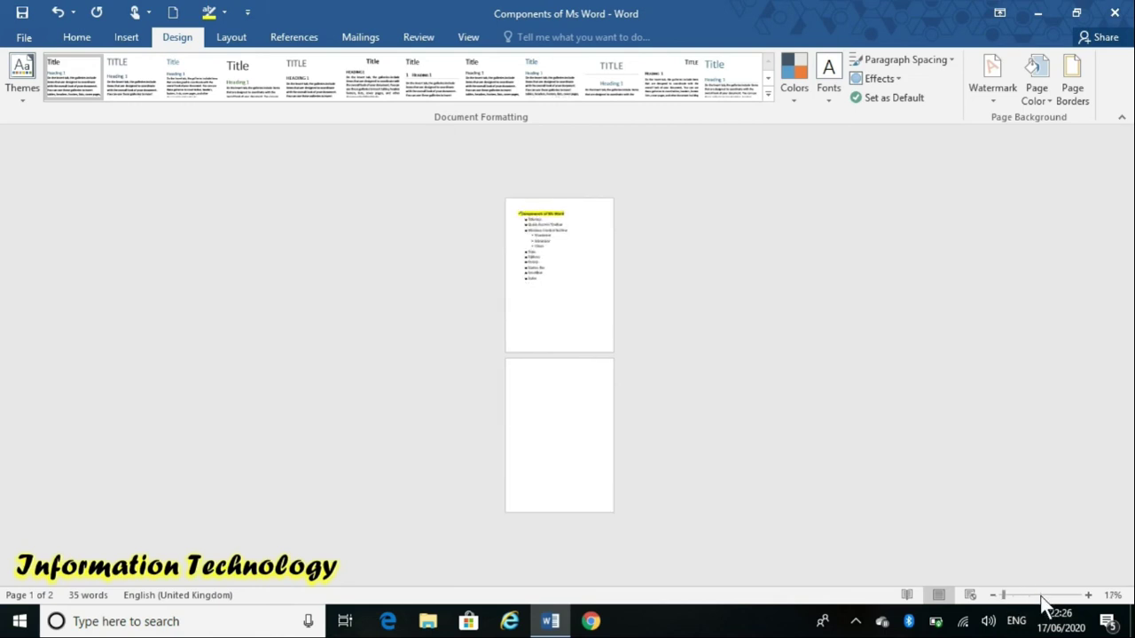
pyautogui.click(1042, 596)
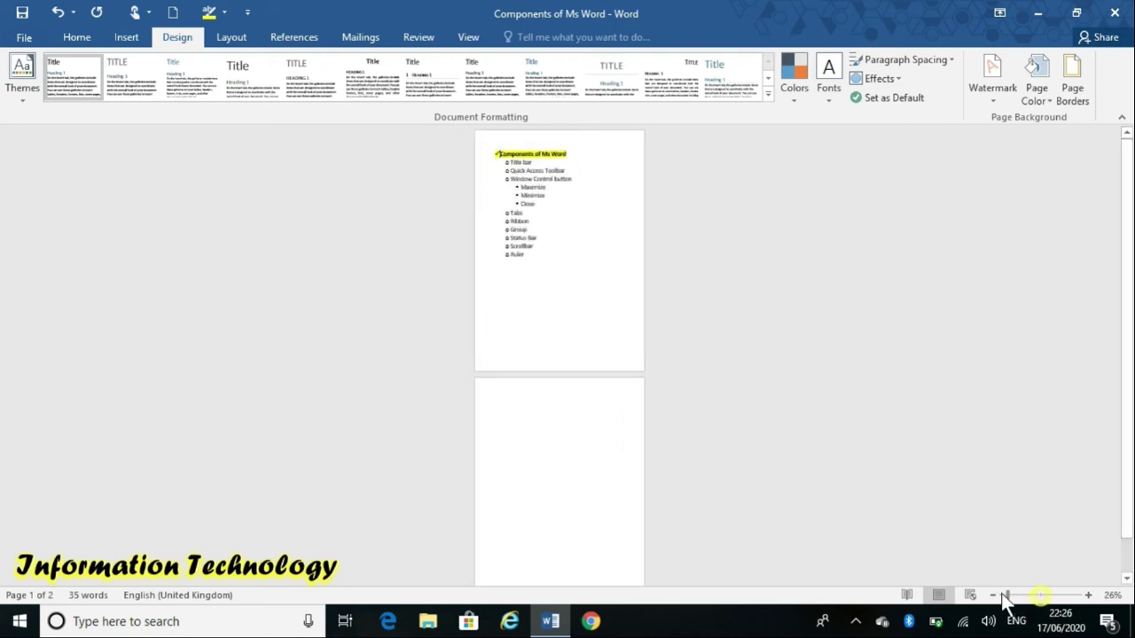
pyautogui.moveTo(1007, 596); pyautogui.dragTo(1044, 590)
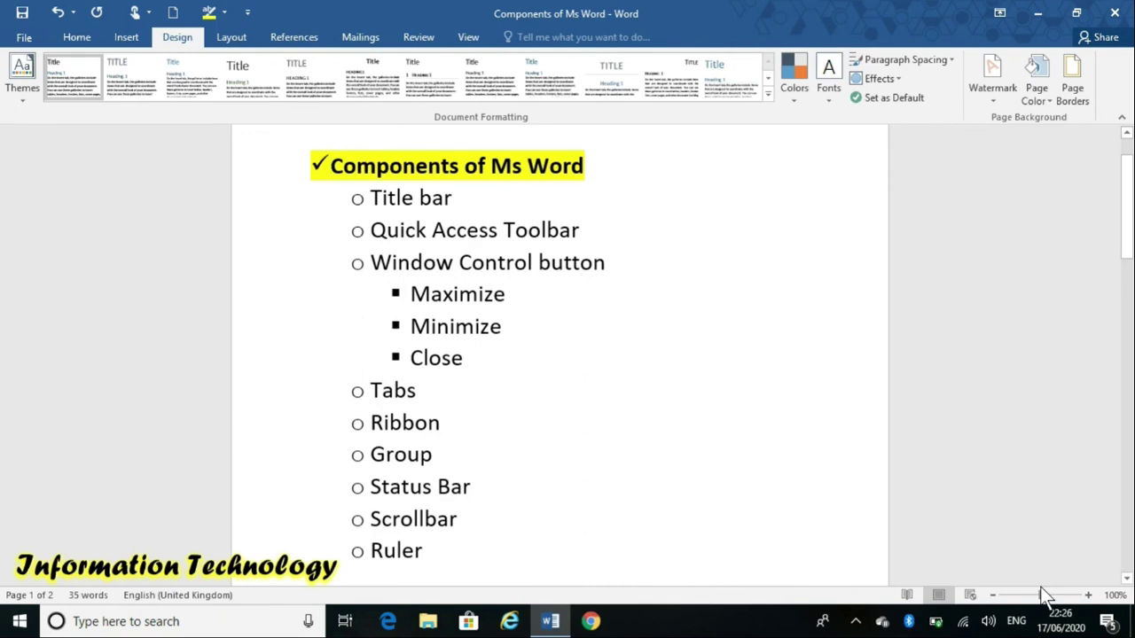
# Step: Place the cursor at the end of the Scrollbar item and bring the second page into view
pyautogui.click(459, 519)
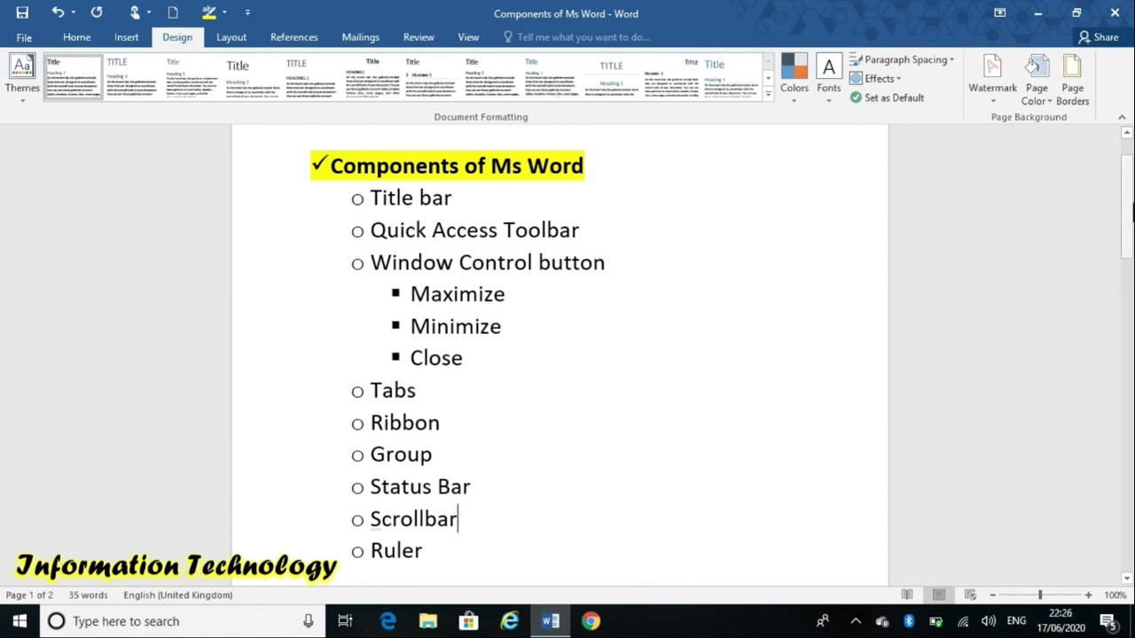
pyautogui.moveTo(1126, 173); pyautogui.dragTo(1114, 352)
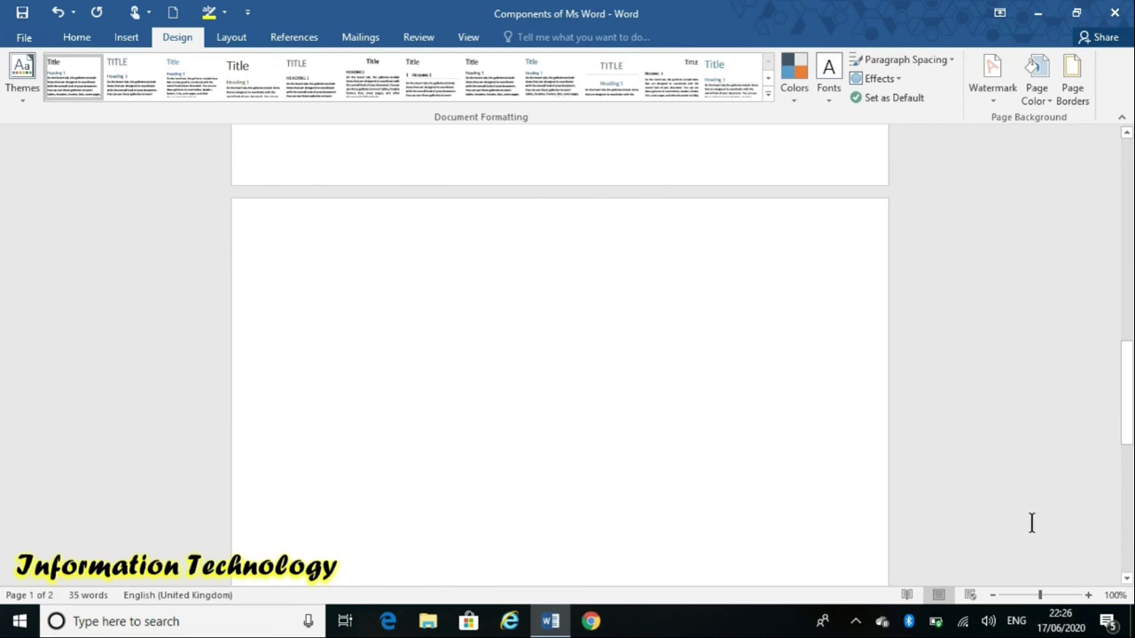
# Step: Try several zoom levels on the second page, settle on 95% and return to the component list
pyautogui.moveTo(1052, 594); pyautogui.dragTo(1052, 594)
pyautogui.keyDown('ctrl'); pyautogui.scroll(-4, 1019, 603); pyautogui.keyUp('ctrl')
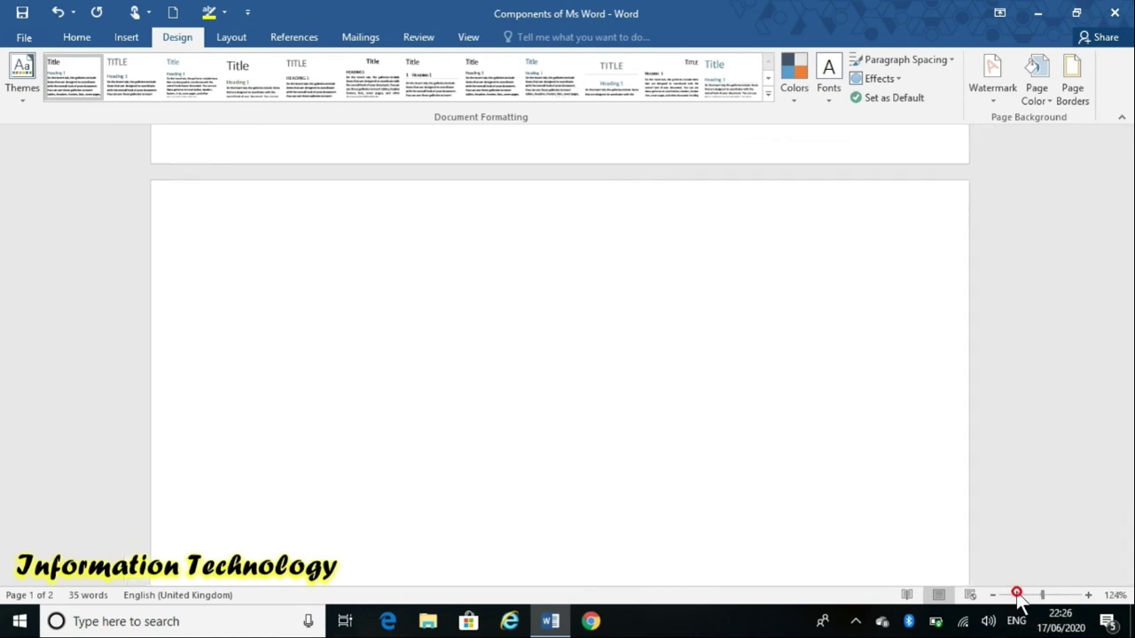
pyautogui.keyDown('ctrl'); pyautogui.scroll(-2, 1020, 603); pyautogui.keyUp('ctrl')
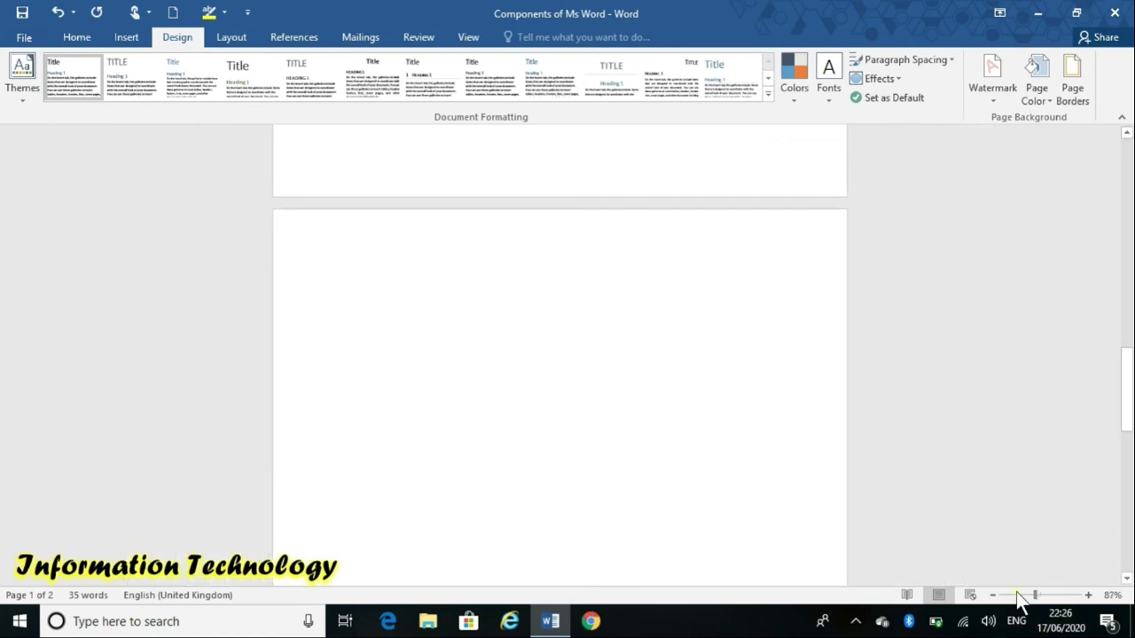
pyautogui.scroll(-1, 1021, 598)
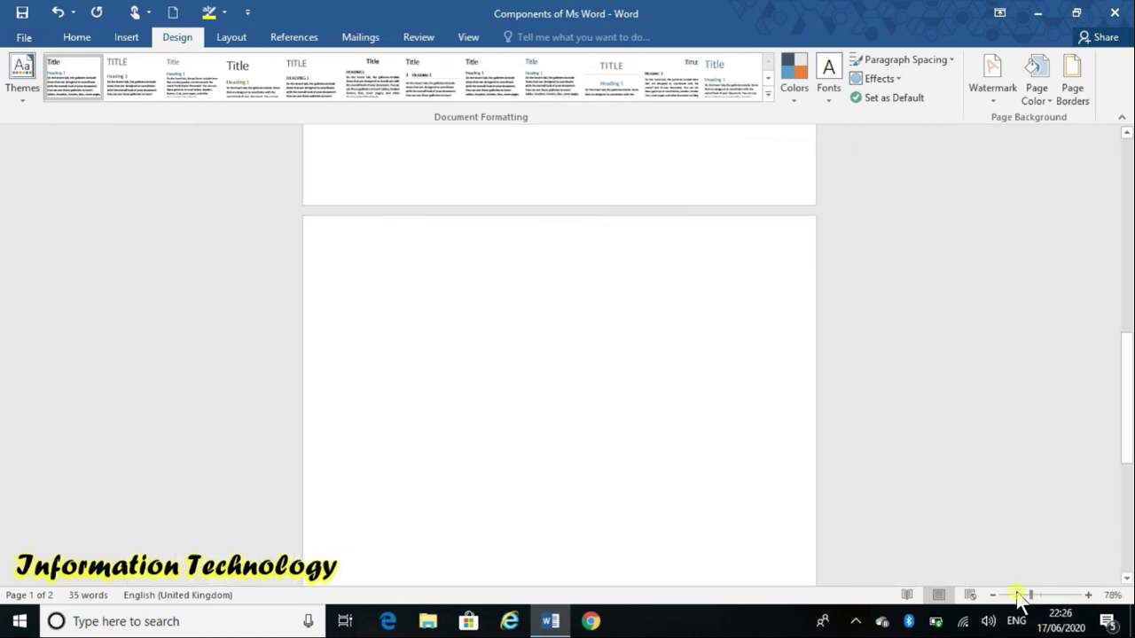
pyautogui.click(791, 599)
pyautogui.click(1042, 596)
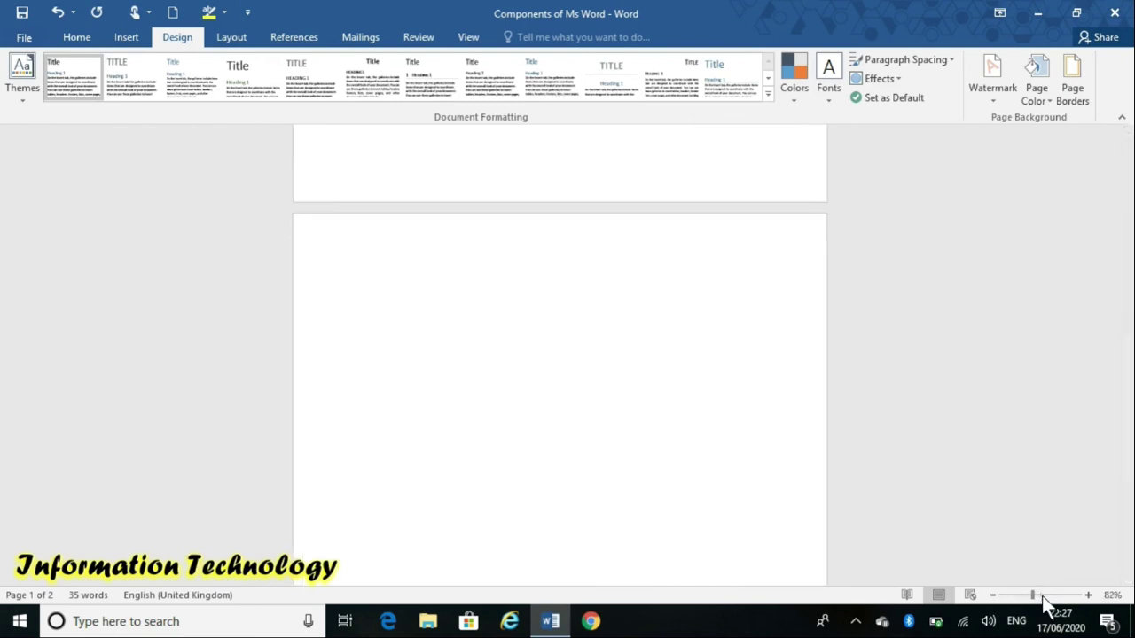
pyautogui.moveTo(1043, 602); pyautogui.dragTo(1038, 595)
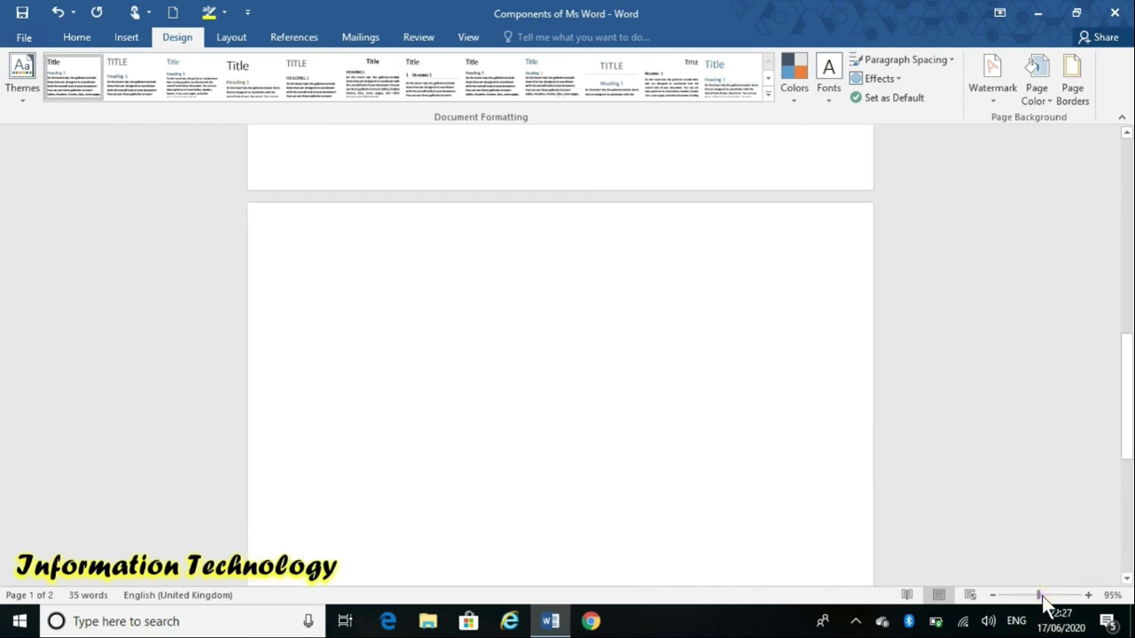
pyautogui.moveTo(1126, 443); pyautogui.dragTo(1129, 262)
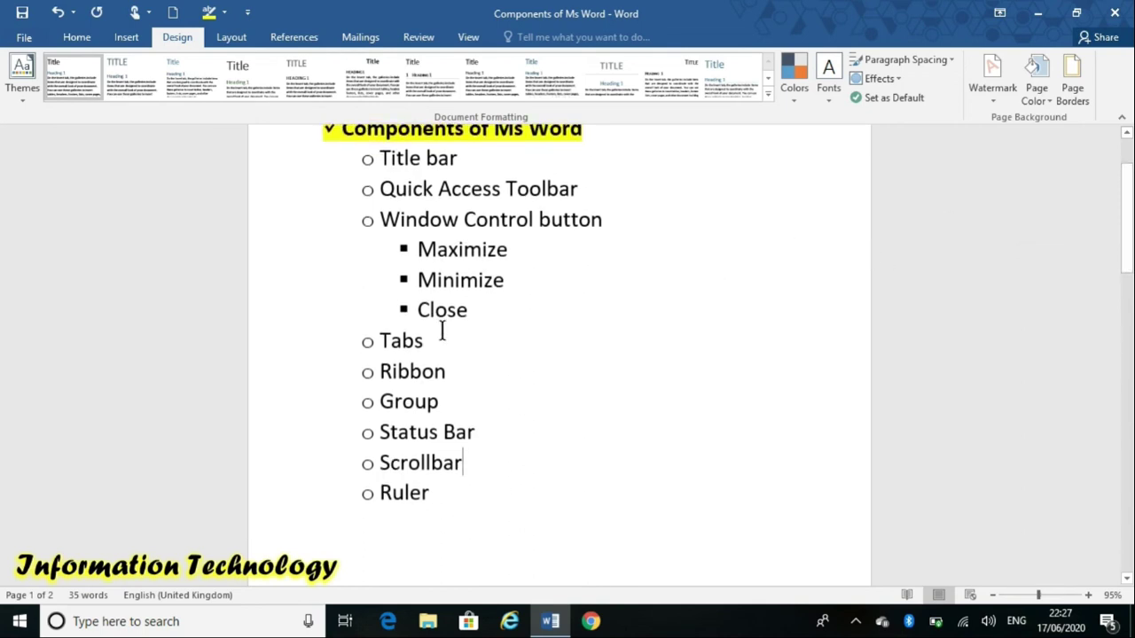
# Step: Show the horizontal and vertical rulers around the document
pyautogui.click(468, 36)
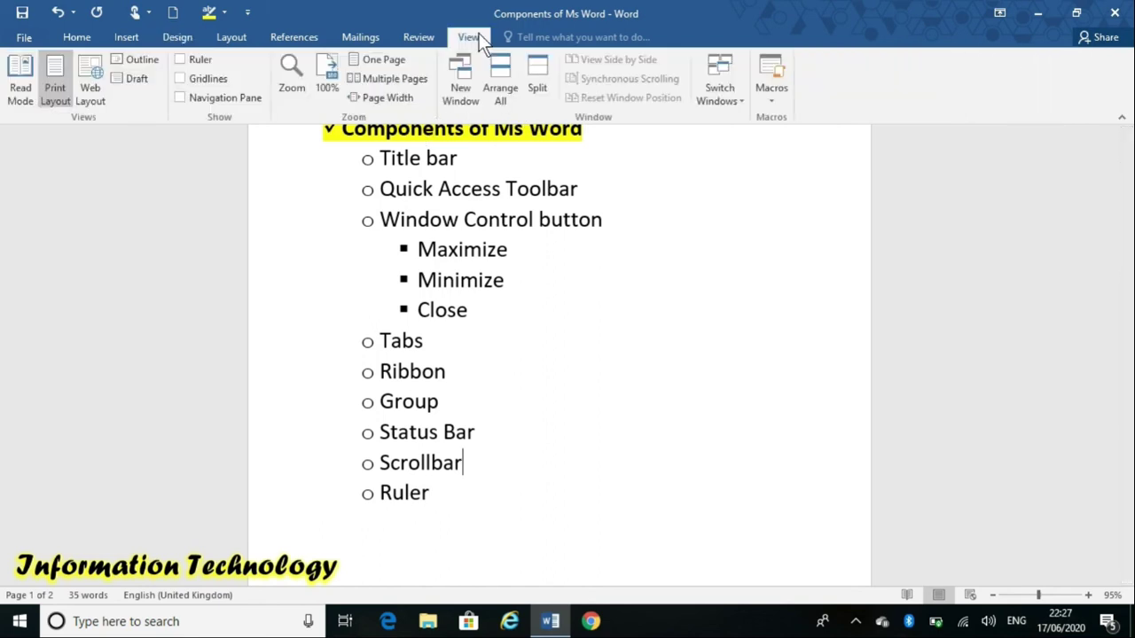
pyautogui.click(178, 58)
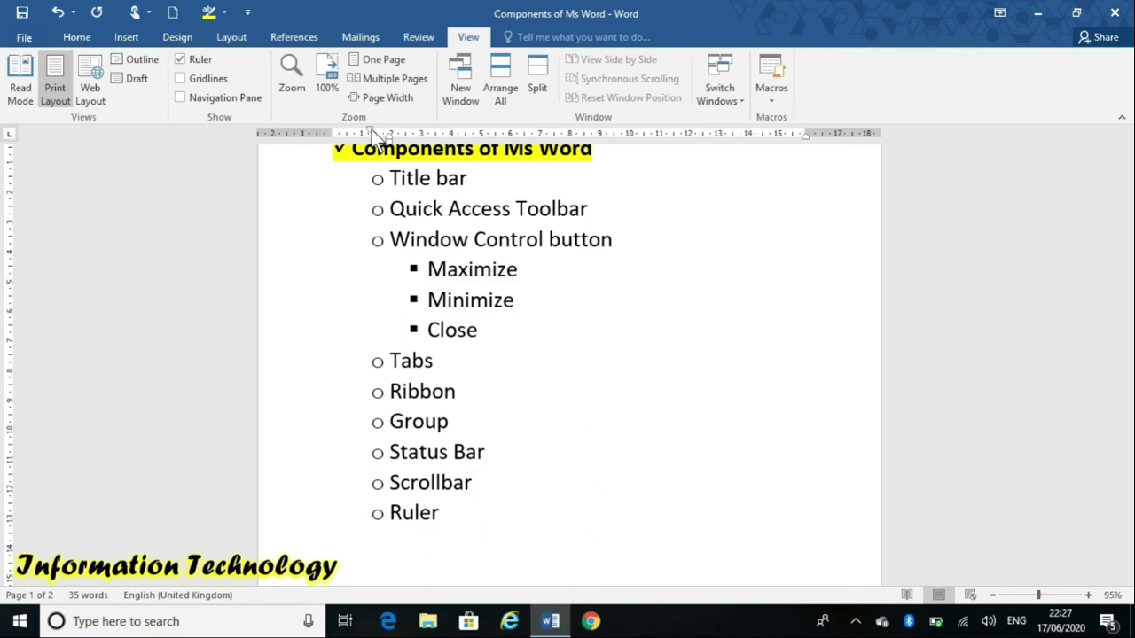
# Step: Use the ruler to indent the Scrollbar item, with its first line at about 6.75 cm and hanging indent at about 4.5 cm
pyautogui.moveTo(372, 130)
pyautogui.mouseDown()
pyautogui.moveTo(326, 130)
pyautogui.moveTo(469, 125)
pyautogui.mouseUp()
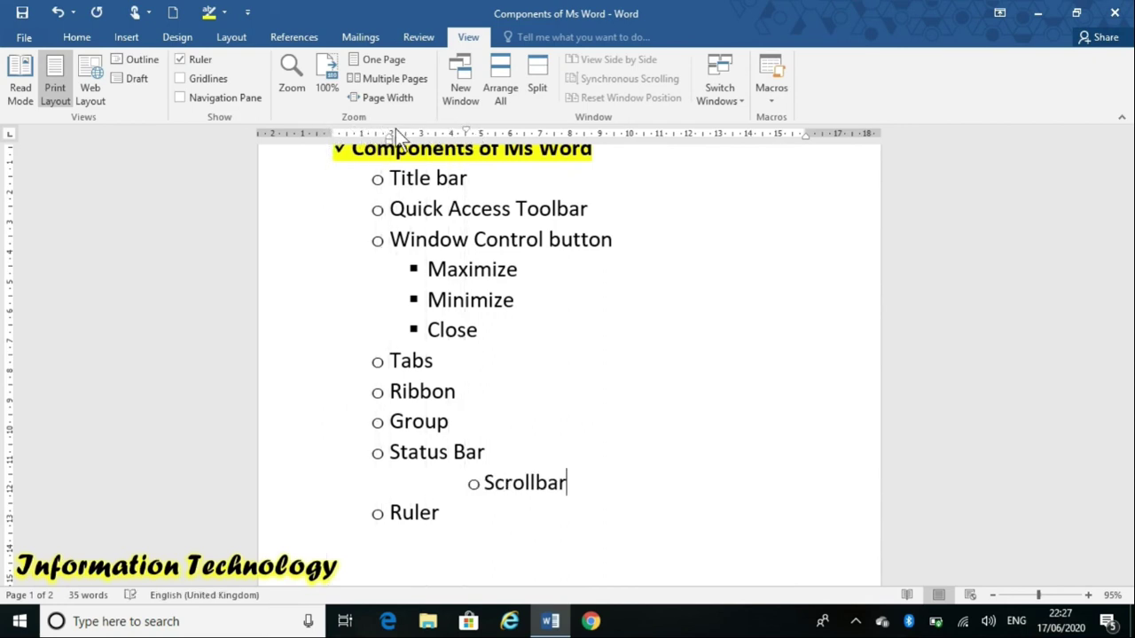
pyautogui.moveTo(390, 139)
pyautogui.mouseDown()
pyautogui.moveTo(420, 138)
pyautogui.moveTo(382, 145)
pyautogui.moveTo(465, 142)
pyautogui.mouseUp()
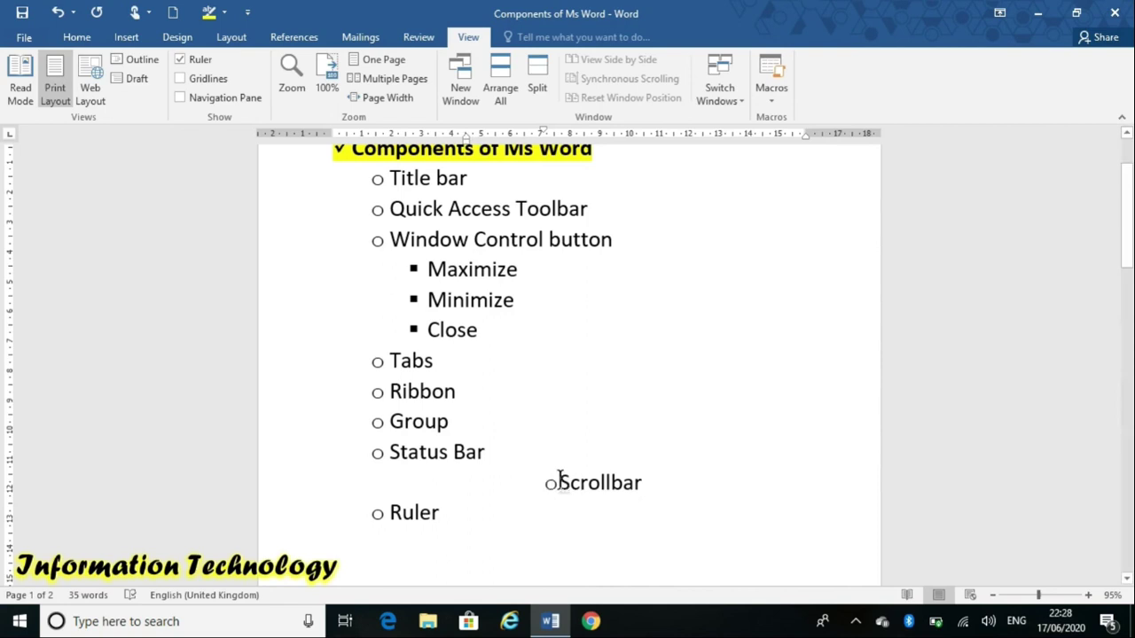
pyautogui.moveTo(543, 128)
pyautogui.mouseDown()
pyautogui.moveTo(510, 132)
pyautogui.moveTo(537, 131)
pyautogui.mouseUp()
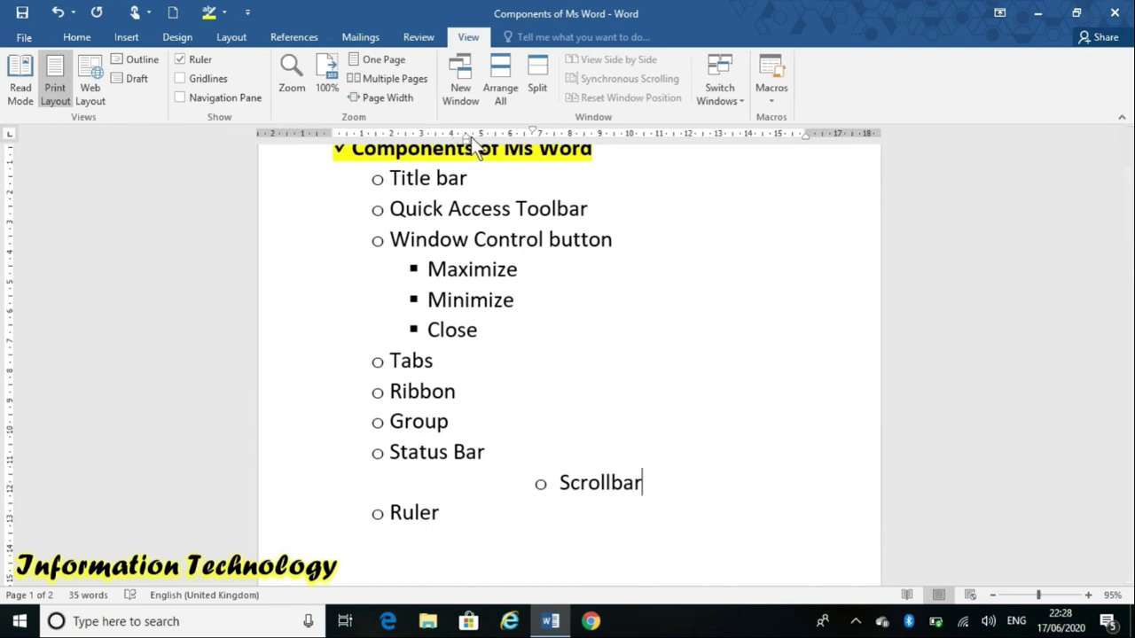
# Step: Realign the Scrollbar item with the other bullets, its first line at about 1.25 cm and its hanging indent at about 2 cm
pyautogui.moveTo(467, 135); pyautogui.dragTo(303, 178)
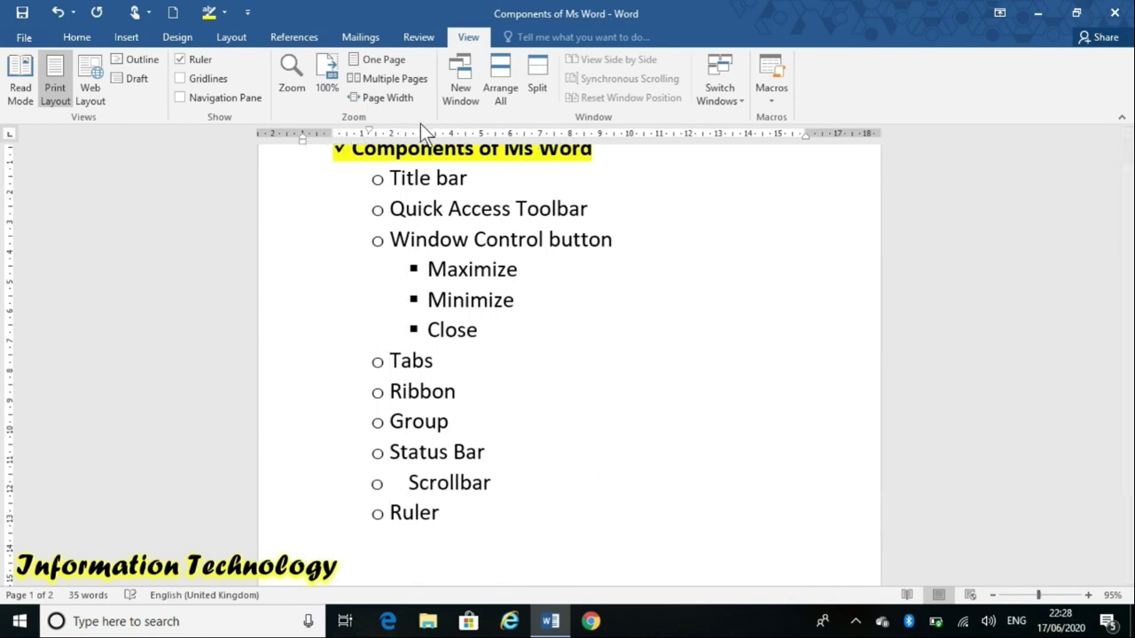
pyautogui.moveTo(370, 128)
pyautogui.mouseDown()
pyautogui.moveTo(348, 126)
pyautogui.moveTo(369, 125)
pyautogui.mouseUp()
pyautogui.moveTo(303, 137); pyautogui.dragTo(394, 146)
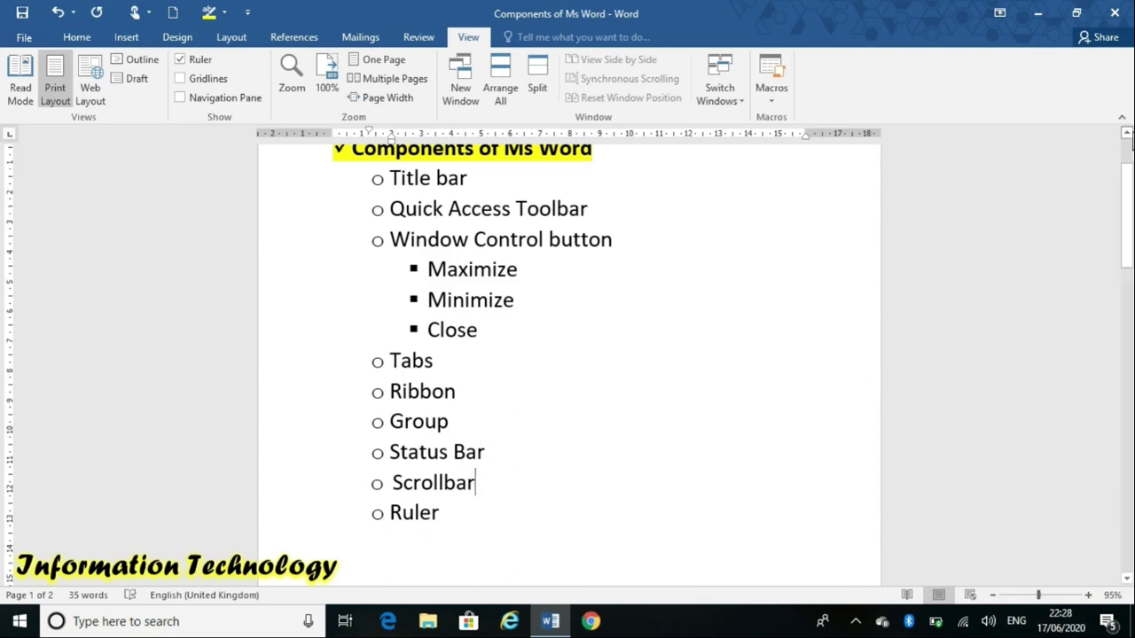
pyautogui.click(1127, 133)
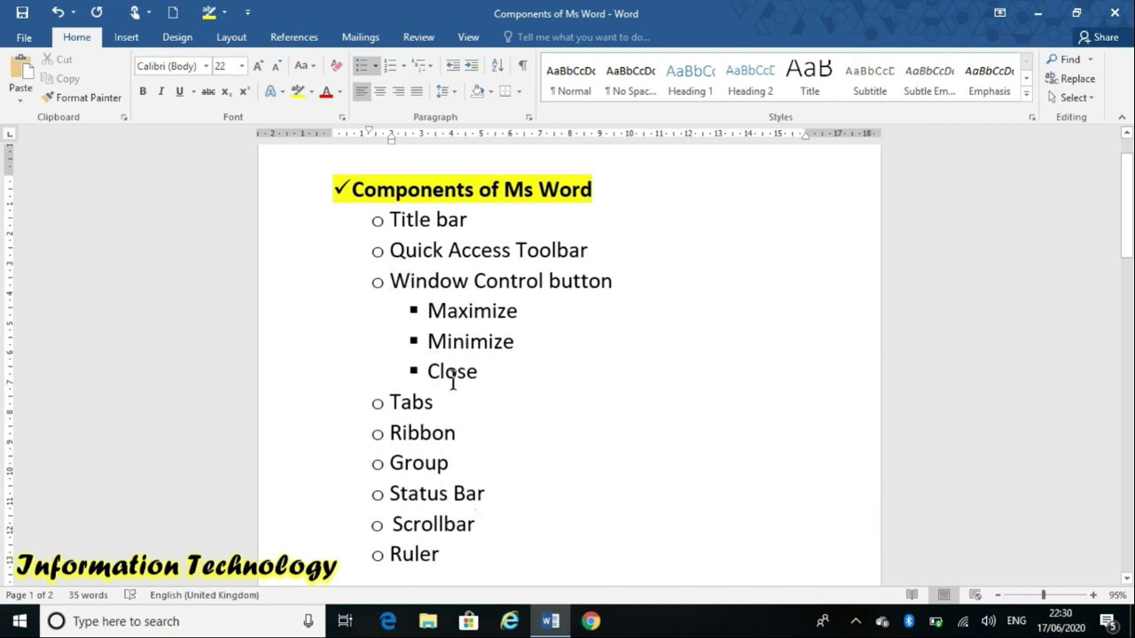
pyautogui.doubleClick(400, 401)
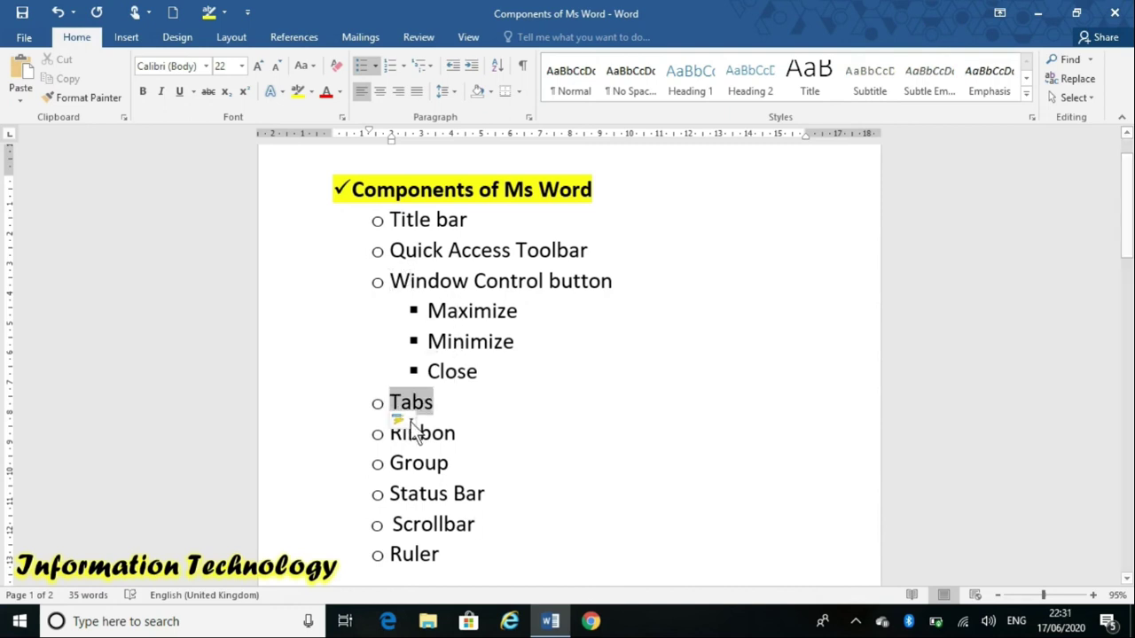
pyautogui.click(410, 439)
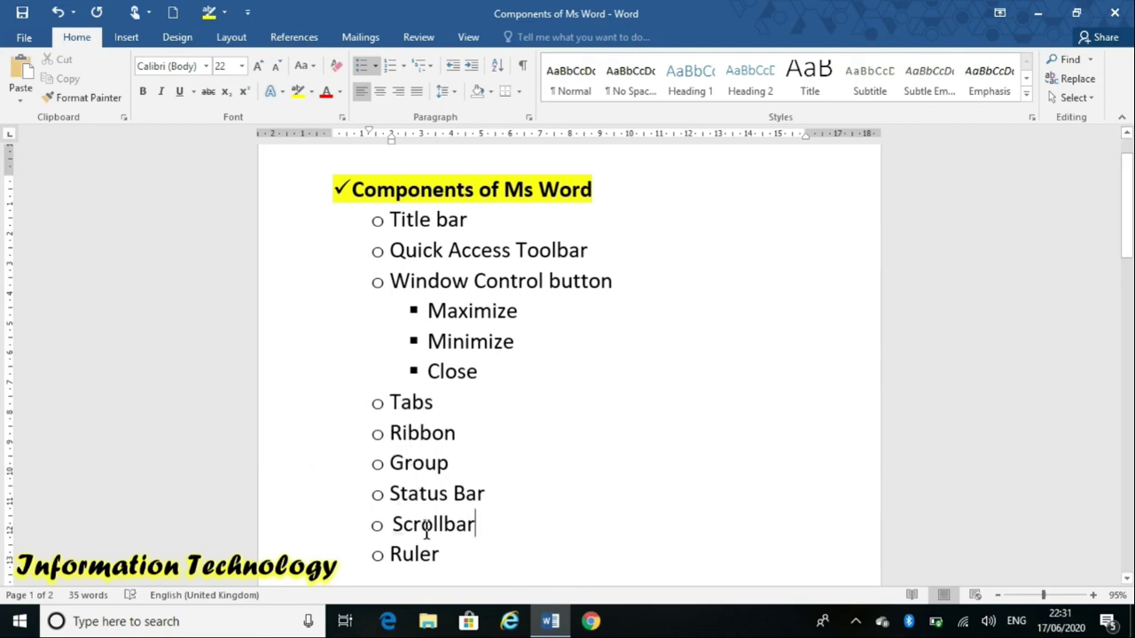